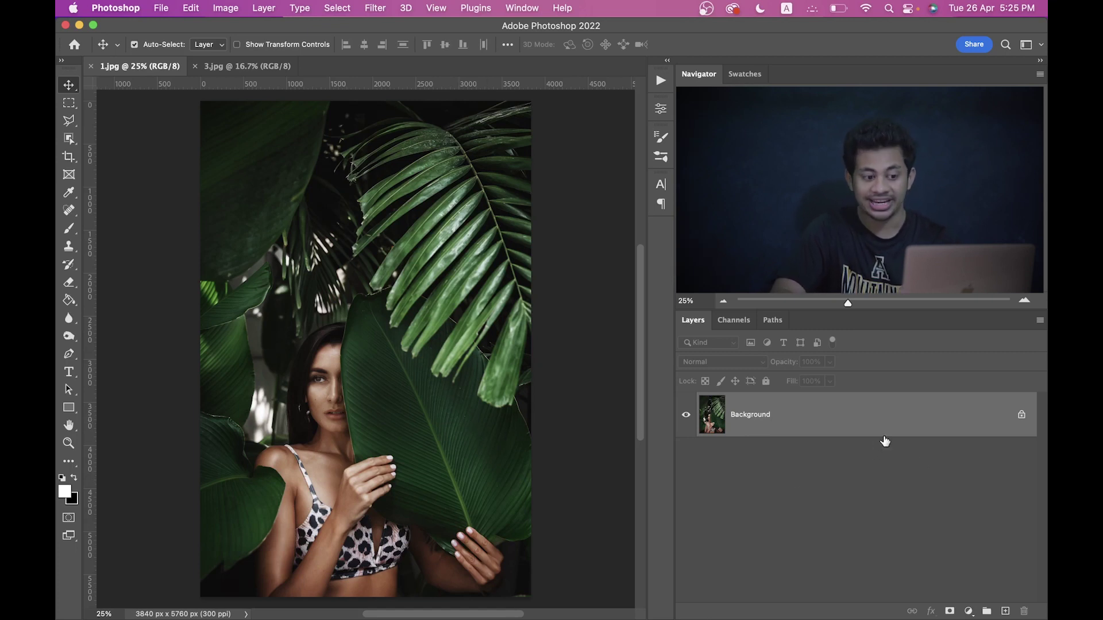
Step: Duplicate the Background layer and invert the copy into a pale pink-and-blue negative
{"action": "left_click_drag", "start_coordinate": [888, 425], "coordinate": [1005, 611]}
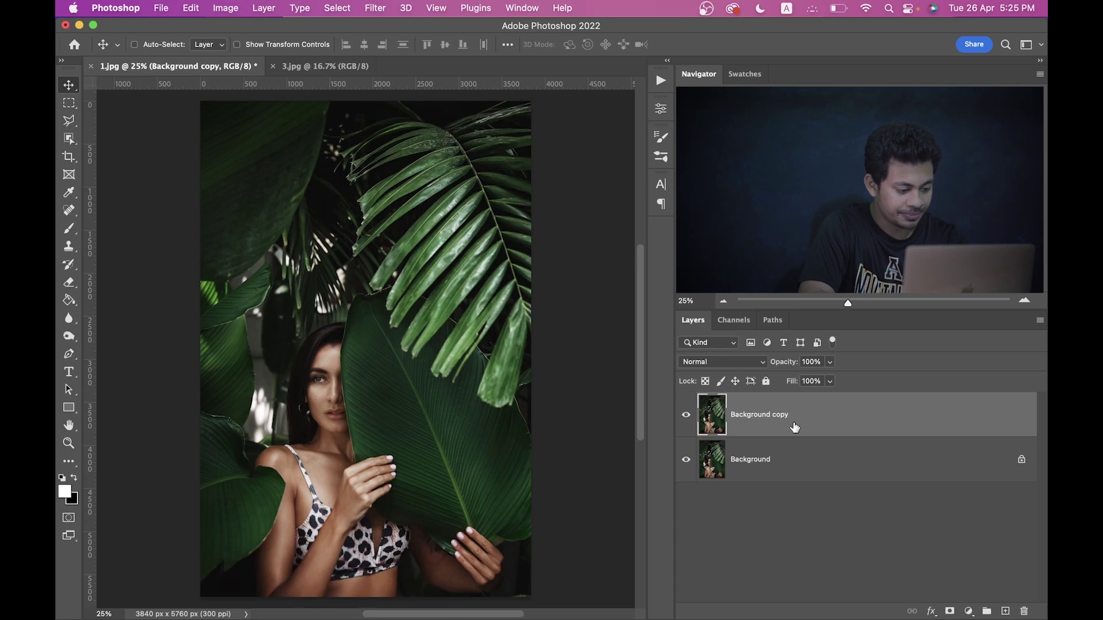
{"action": "key", "text": "super+i"}
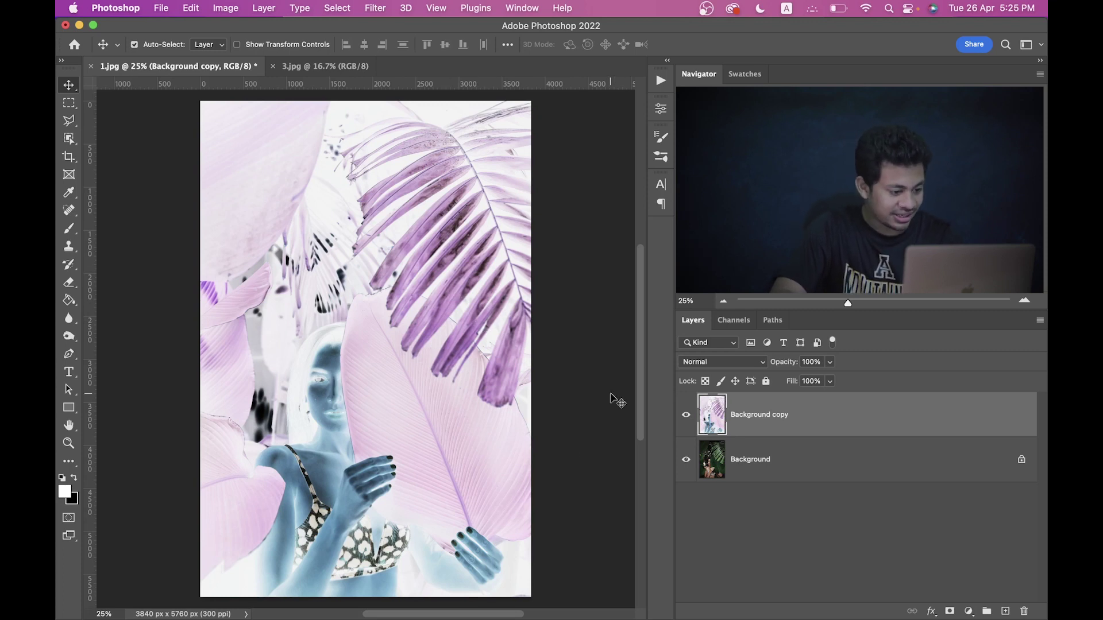
Step: Set the Background copy's blend mode to Color for purple leaves and bluish skin
{"action": "left_click", "coordinate": [730, 363]}
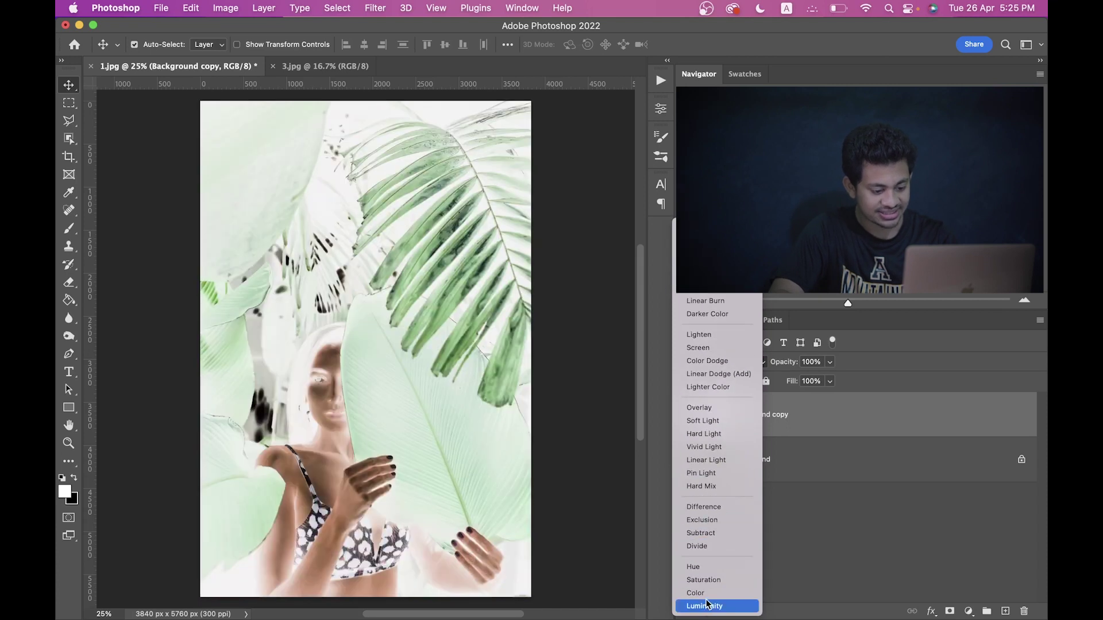
{"action": "left_click", "coordinate": [700, 595]}
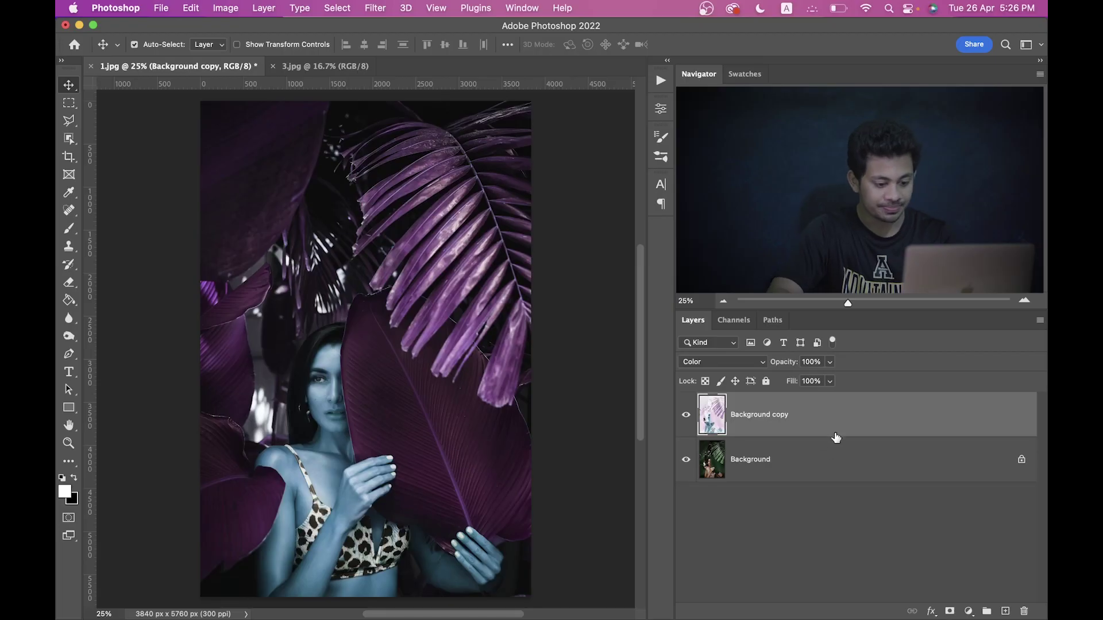
Step: Add a Channel Mixer layer and set its Red output to Red 0, Blue +100
{"action": "left_click", "coordinate": [968, 611]}
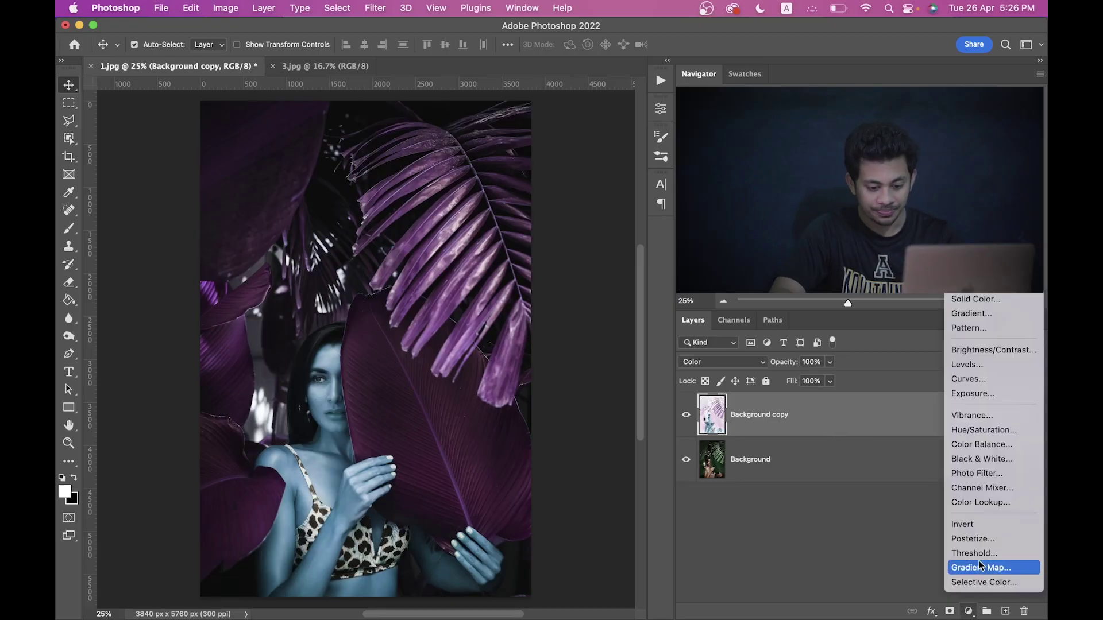
{"action": "left_click", "coordinate": [987, 494]}
{"action": "left_click", "coordinate": [538, 167]}
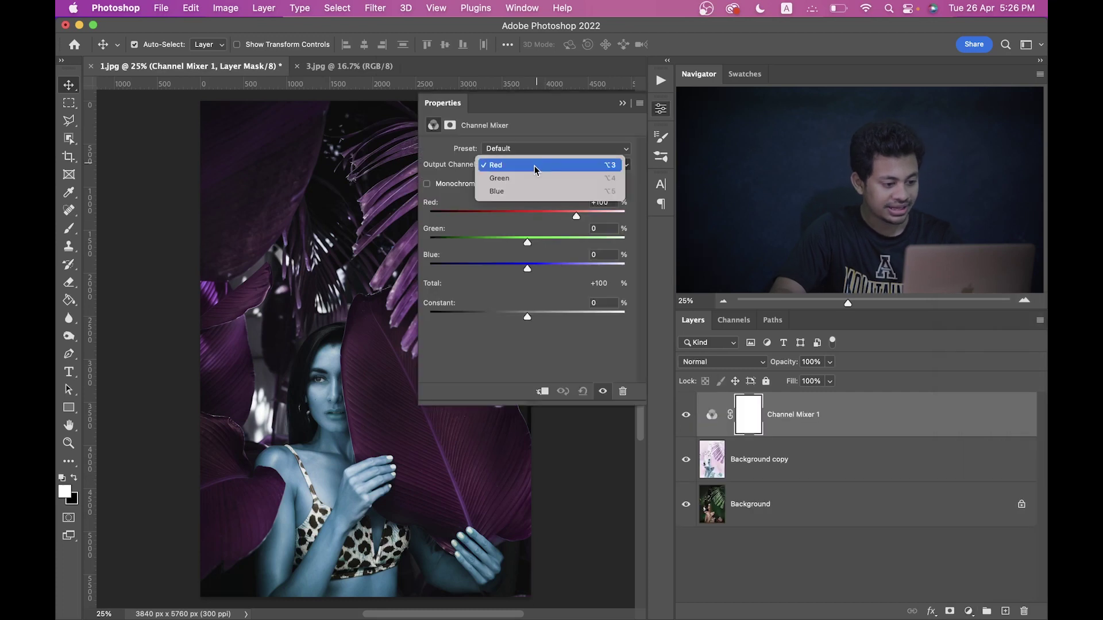
{"action": "left_click", "coordinate": [532, 166]}
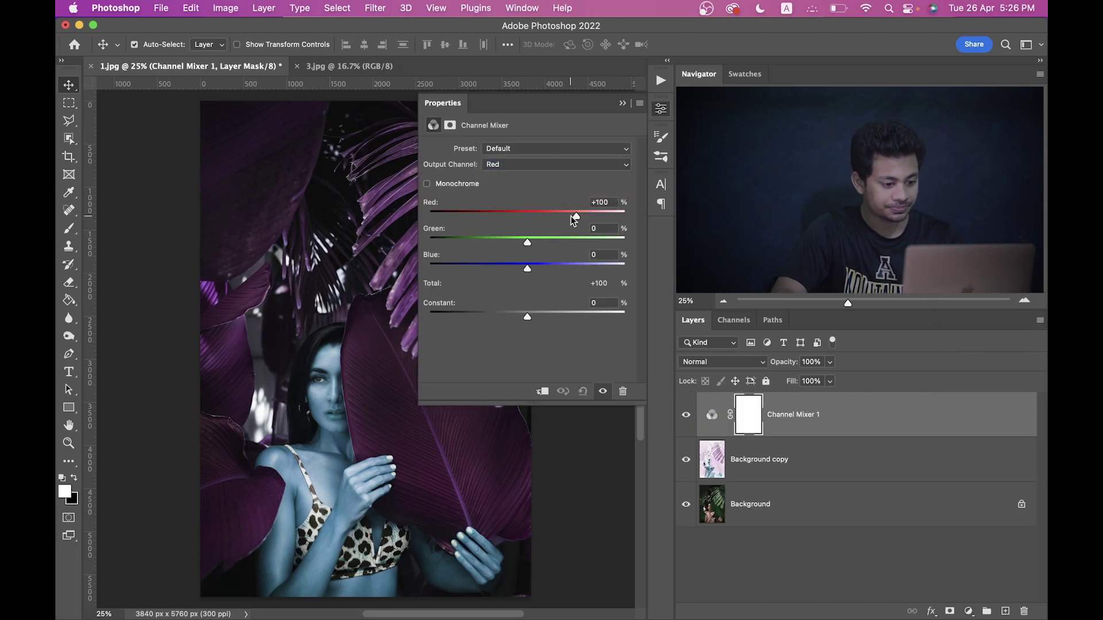
{"action": "left_click_drag", "start_coordinate": [576, 217], "coordinate": [526, 220]}
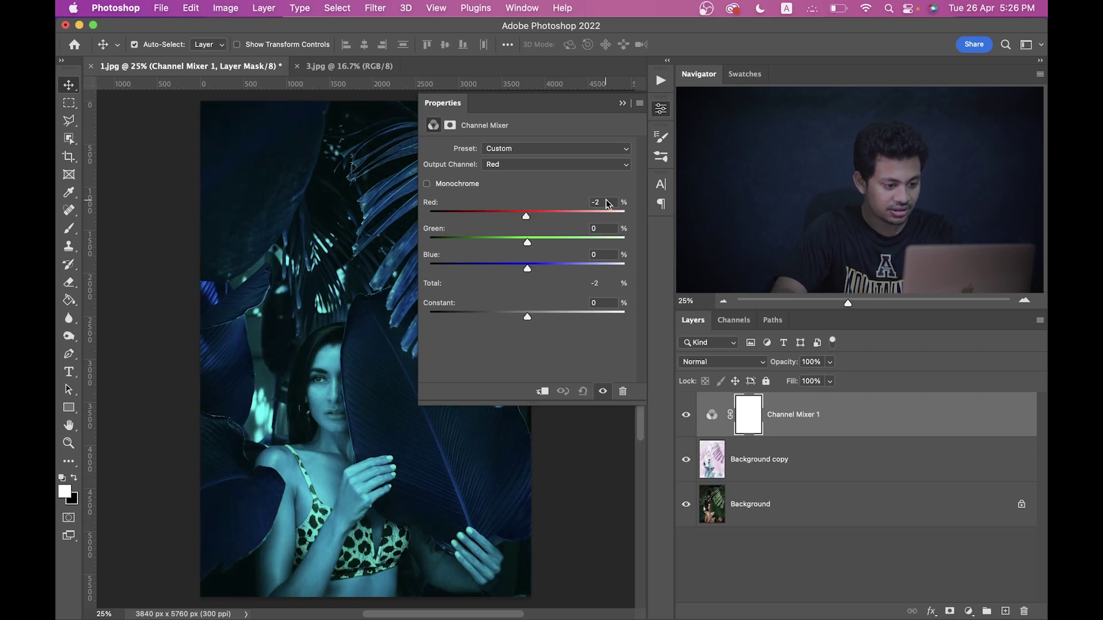
{"action": "key", "text": "Up"}
{"action": "key", "text": "Up"}
{"action": "key", "text": "Up"}
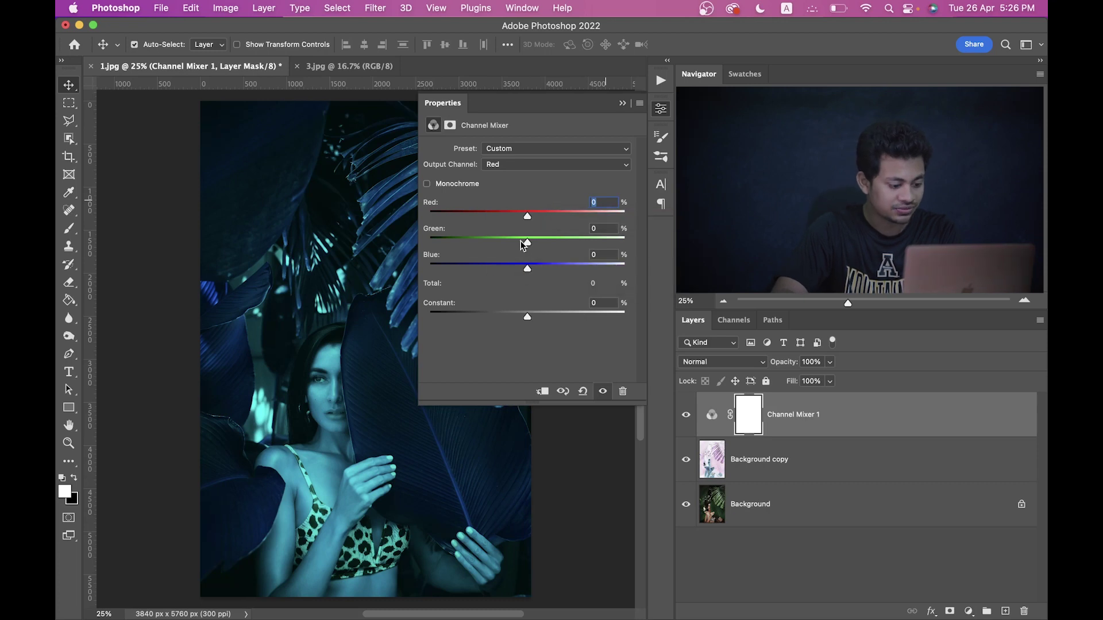
{"action": "left_click_drag", "start_coordinate": [527, 242], "coordinate": [525, 244]}
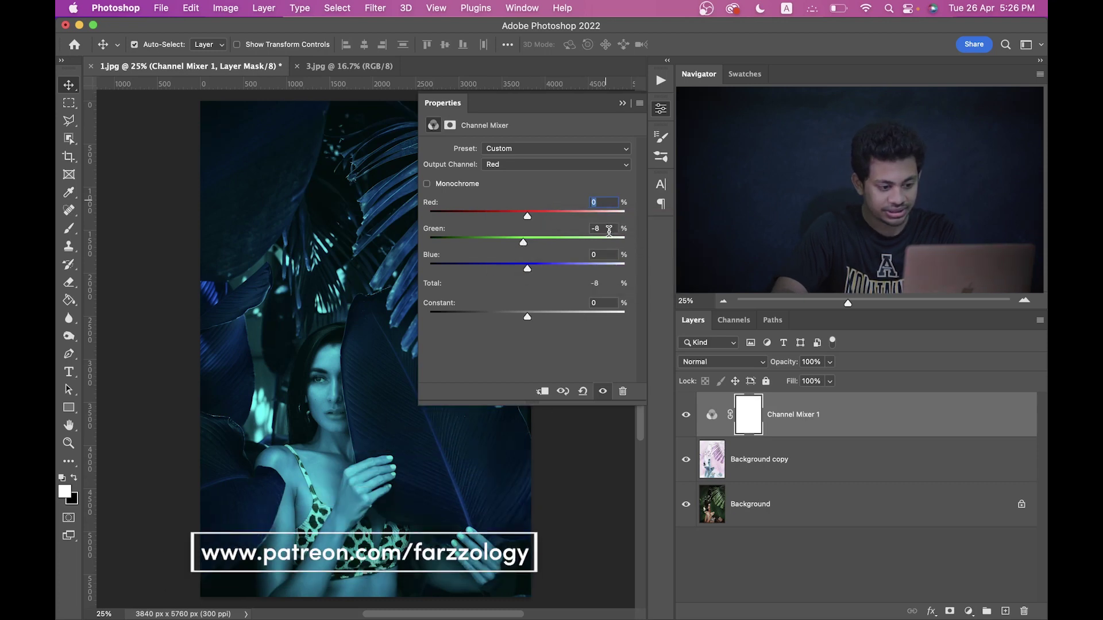
{"action": "type", "text": "0"}
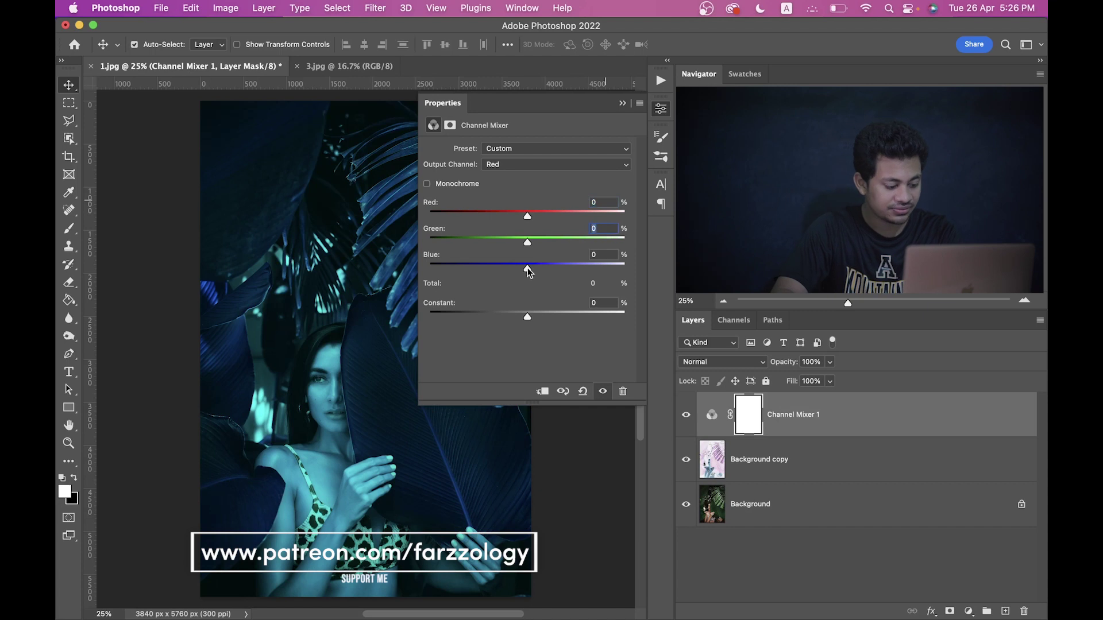
{"action": "left_click_drag", "start_coordinate": [527, 269], "coordinate": [575, 269]}
{"action": "key", "text": "Up"}
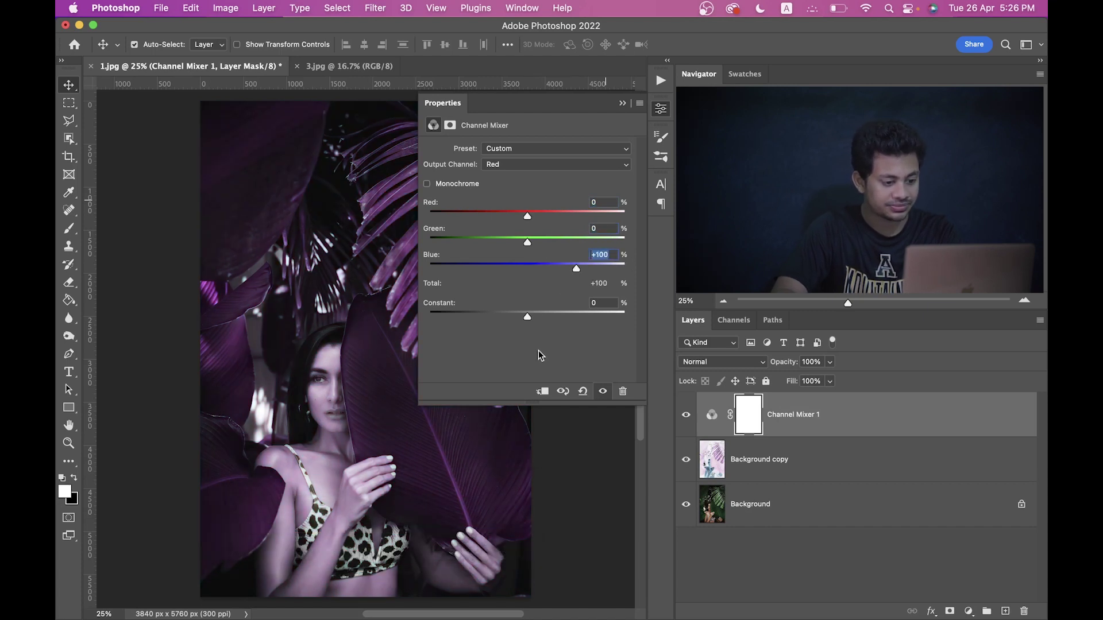
Step: Set the Channel Mixer's Blue output to Red +100, Green +2, Blue +10
{"action": "left_click", "coordinate": [583, 165]}
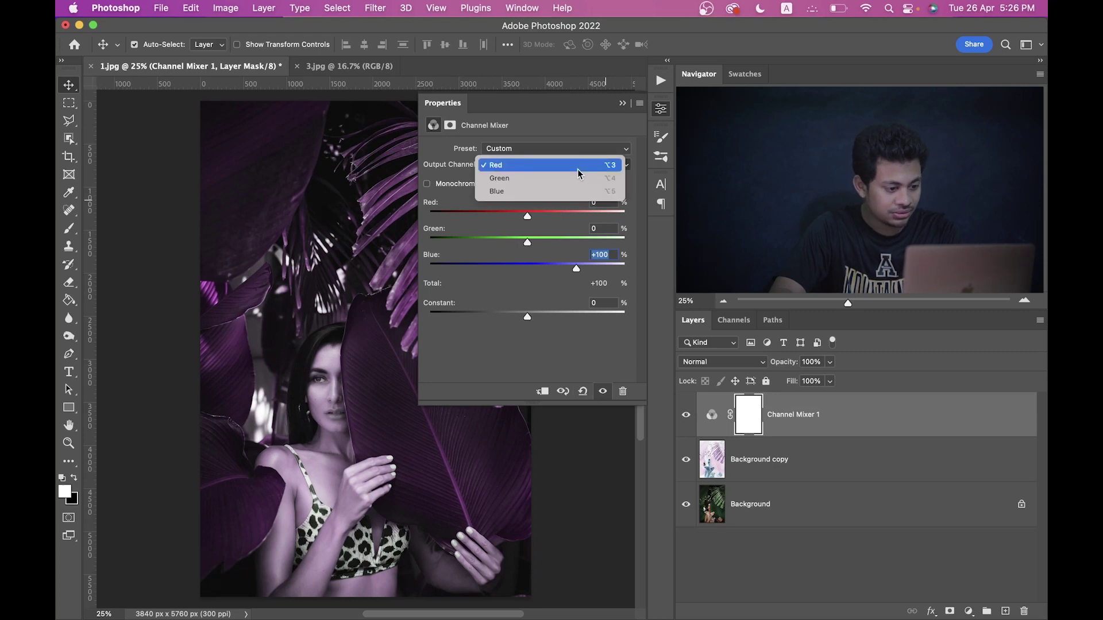
{"action": "left_click", "coordinate": [559, 193]}
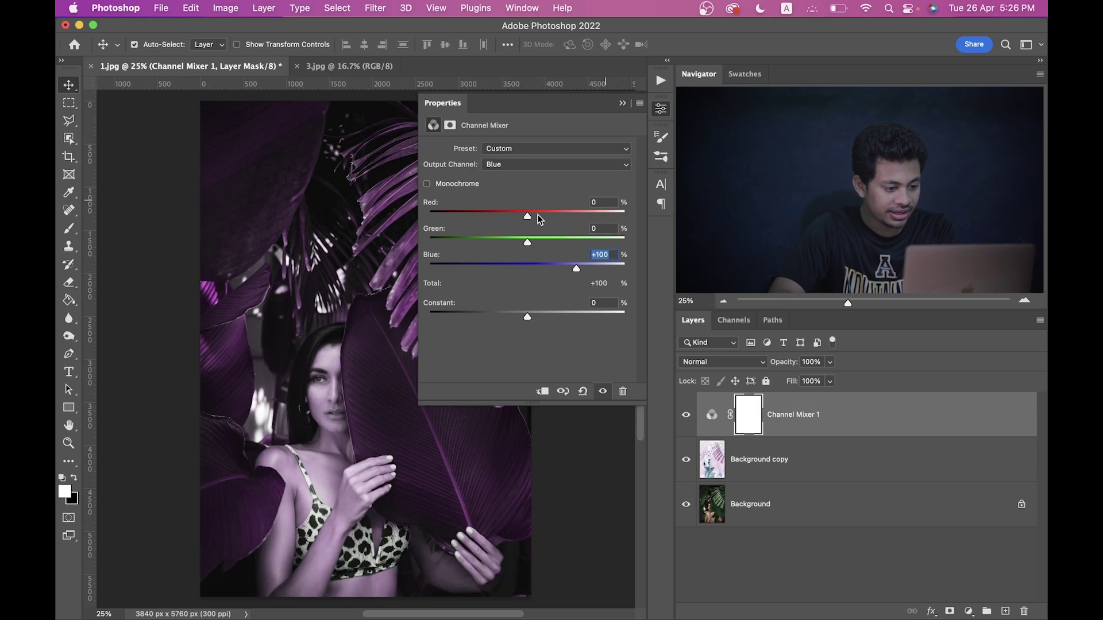
{"action": "left_click_drag", "start_coordinate": [539, 218], "coordinate": [582, 216]}
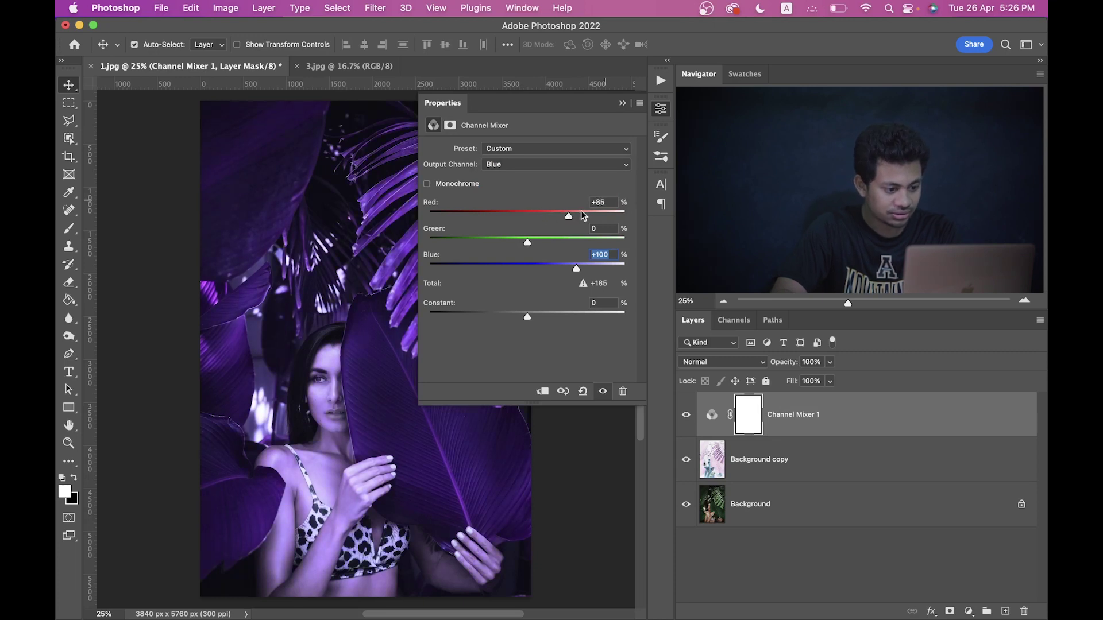
{"action": "left_click", "coordinate": [601, 203]}
{"action": "key", "text": "Up"}
{"action": "key", "text": "Up"}
{"action": "key", "text": "Up"}
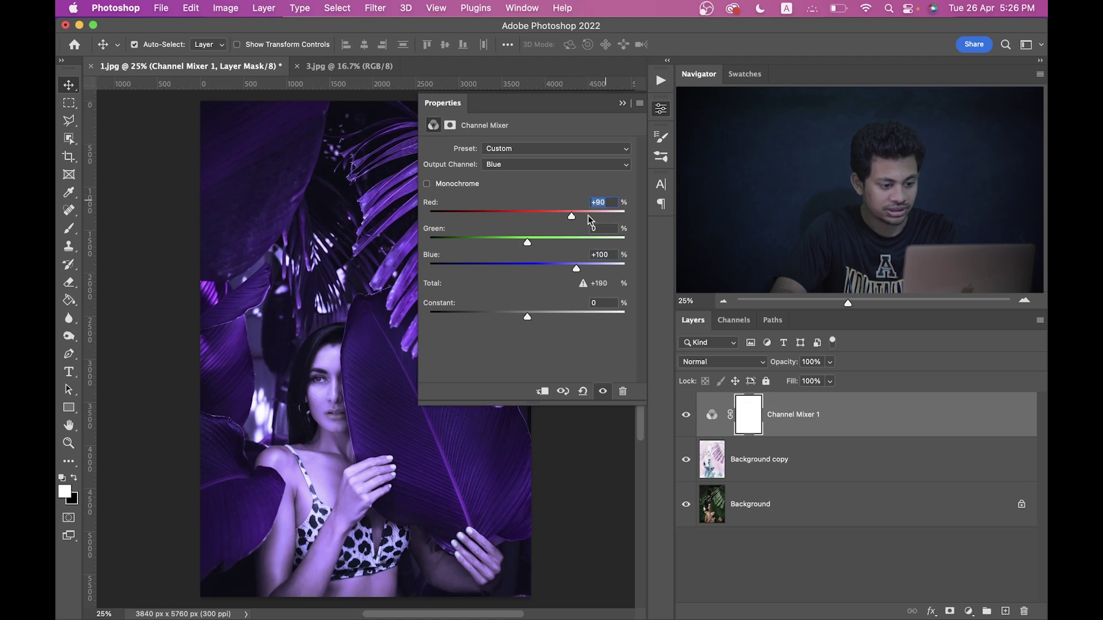
{"action": "key", "text": "Up"}
{"action": "key", "text": "Up"}
{"action": "key", "text": "Up"}
{"action": "key", "text": "Up"}
{"action": "key", "text": "Up"}
{"action": "key", "text": "Up"}
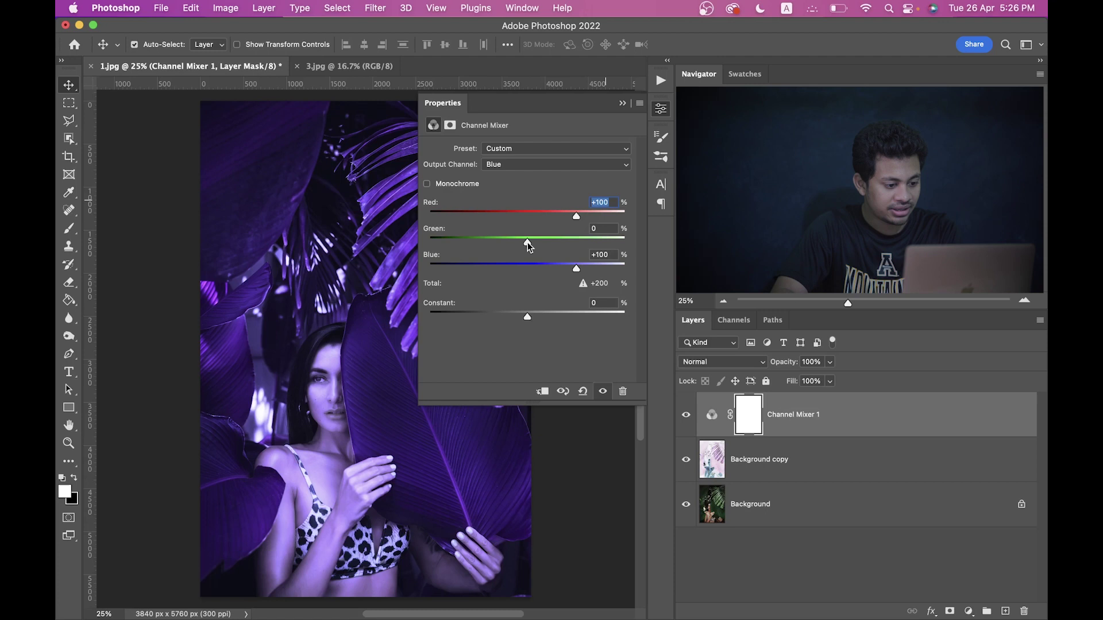
{"action": "left_click_drag", "start_coordinate": [529, 245], "coordinate": [531, 247]}
{"action": "left_click", "coordinate": [600, 229]}
{"action": "key", "text": "Down"}
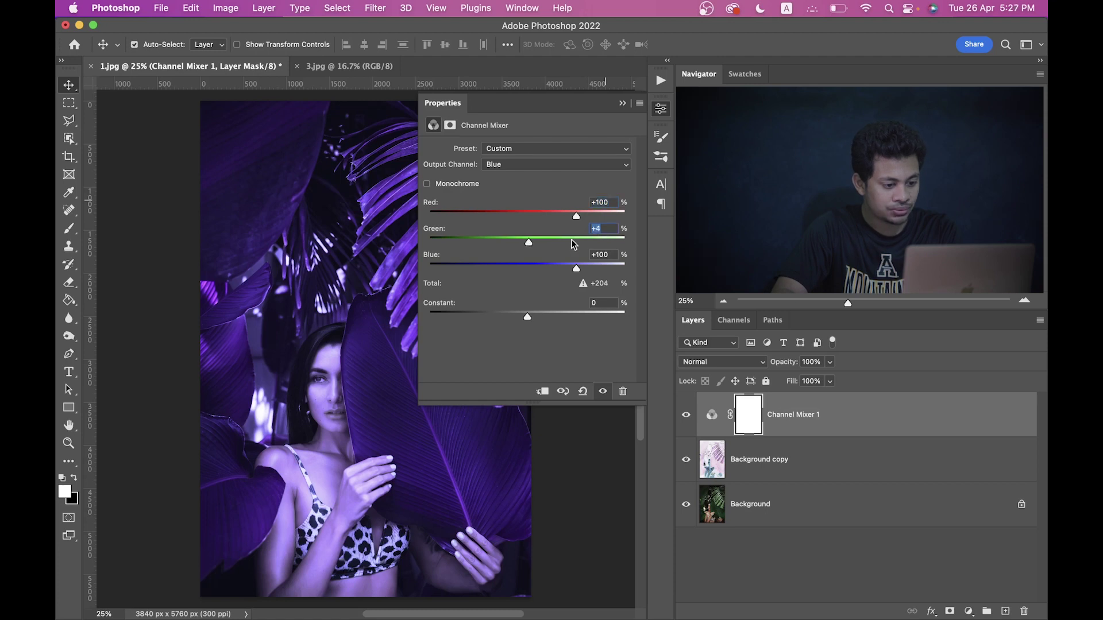
{"action": "left_click_drag", "start_coordinate": [573, 268], "coordinate": [535, 271]}
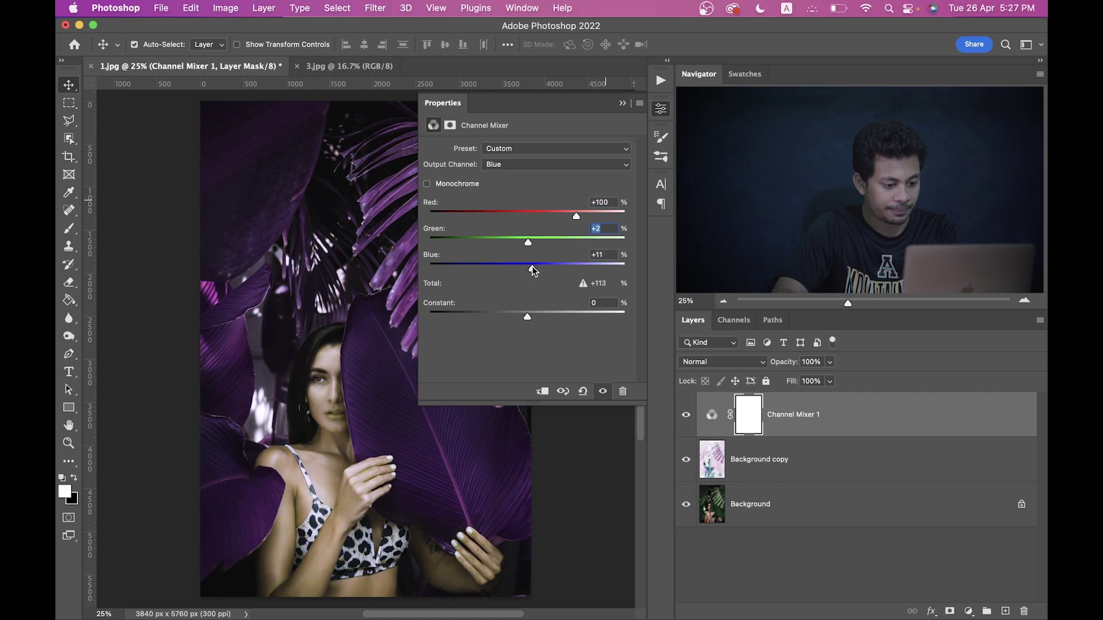
{"action": "left_click", "coordinate": [598, 255]}
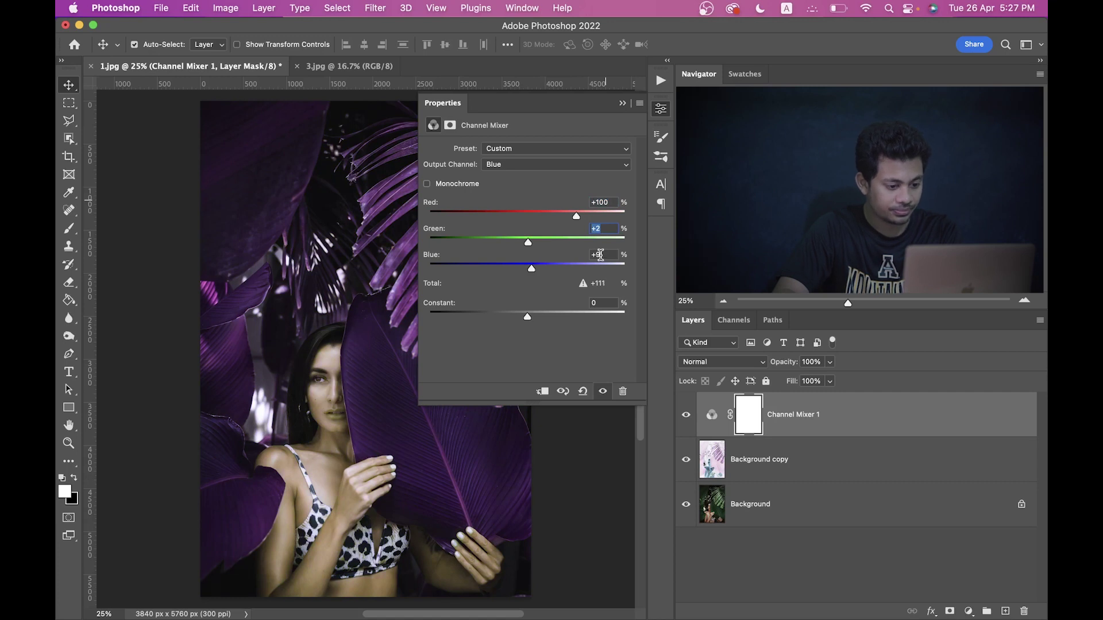
{"action": "key", "text": "Up"}
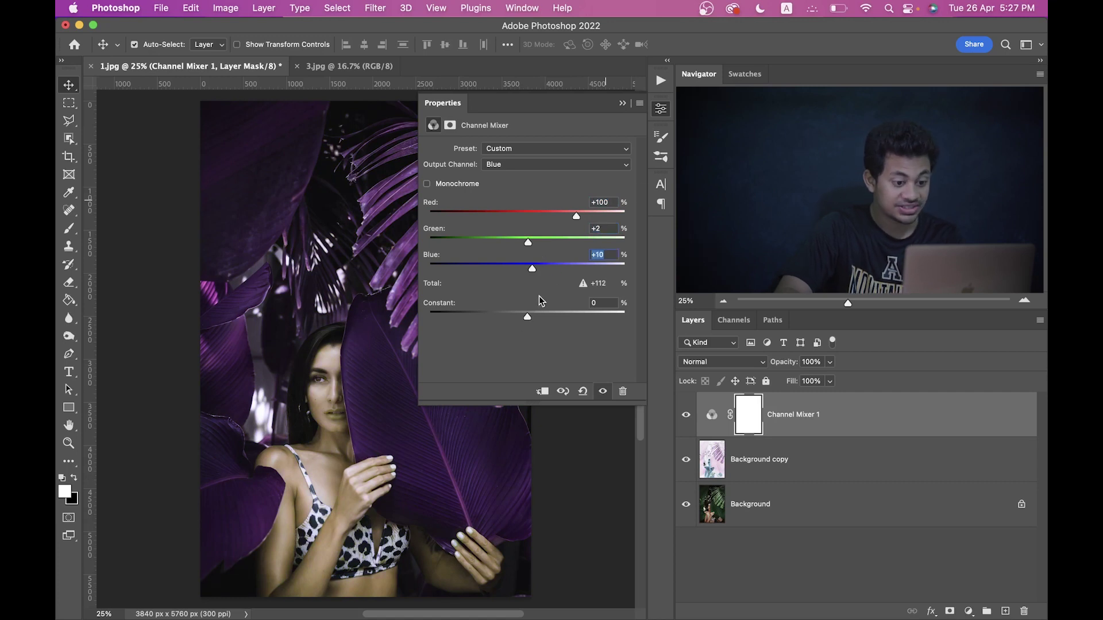
{"action": "left_click", "coordinate": [661, 108]}
{"action": "left_click", "coordinate": [684, 417]}
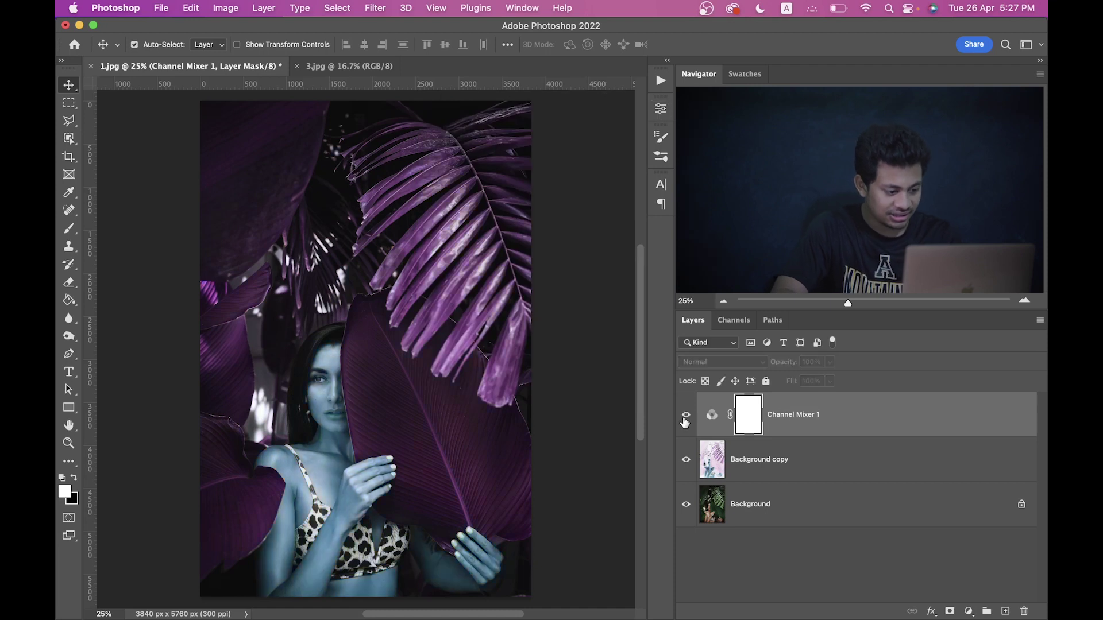
{"action": "left_click", "coordinate": [684, 418]}
{"action": "left_click", "coordinate": [684, 418]}
{"action": "left_click", "coordinate": [684, 419]}
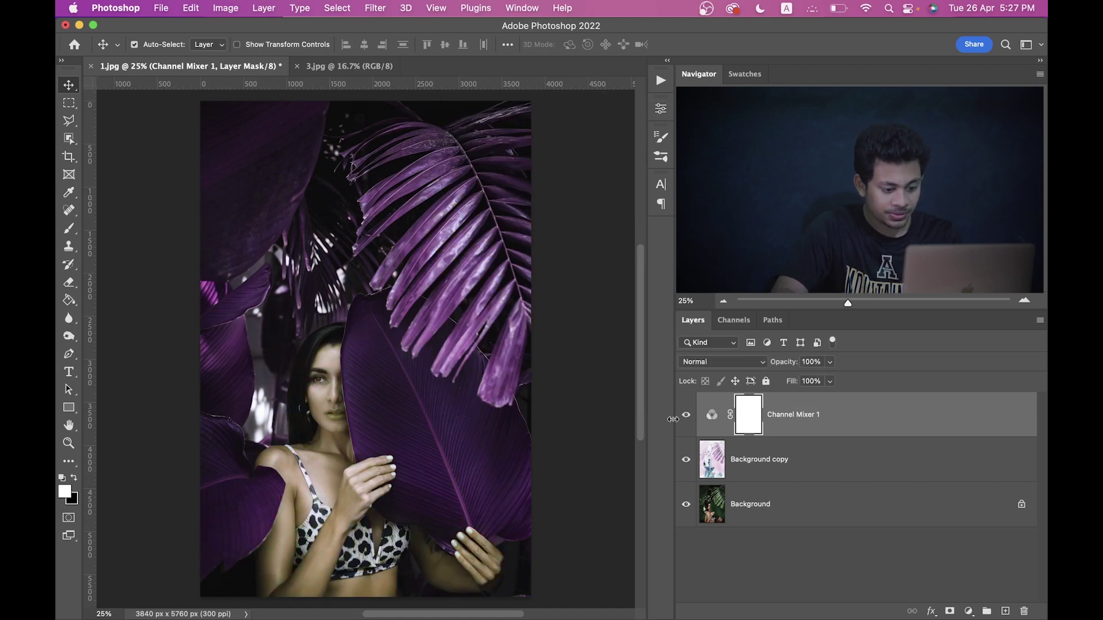
{"action": "left_click", "coordinate": [683, 419]}
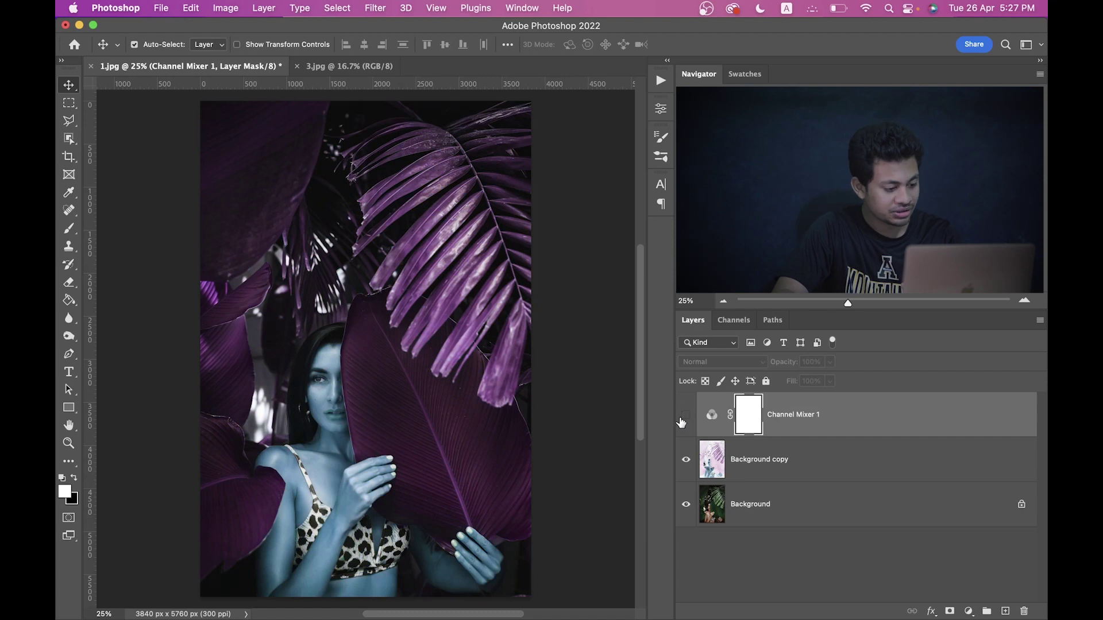
{"action": "left_click", "coordinate": [683, 418]}
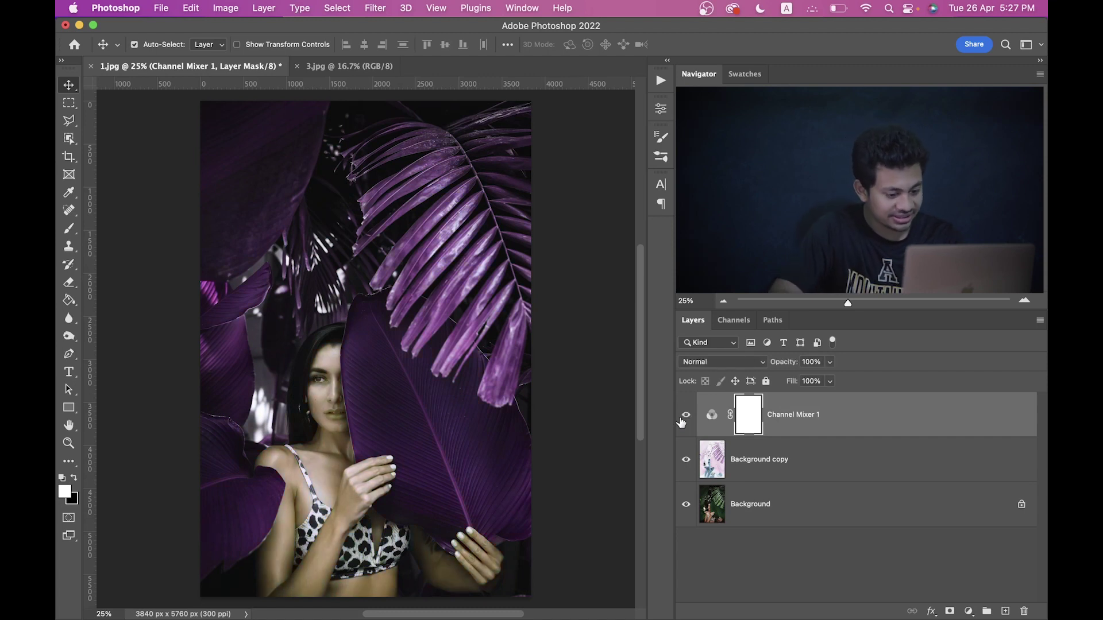
{"action": "left_click", "coordinate": [681, 422]}
{"action": "left_click", "coordinate": [681, 422]}
{"action": "left_click", "coordinate": [681, 421]}
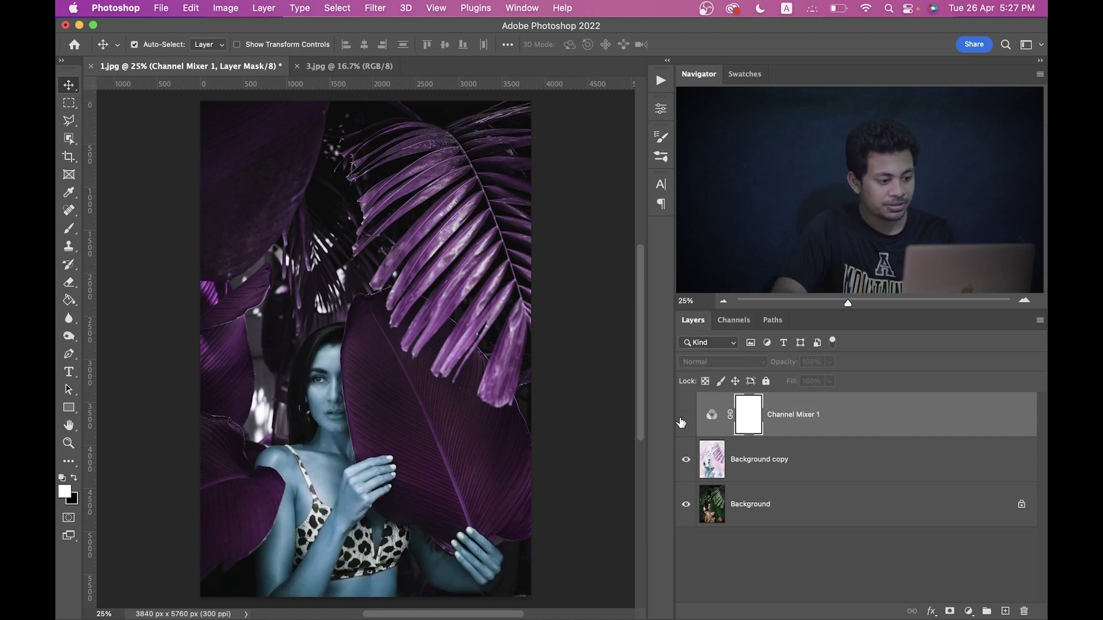
{"action": "left_click", "coordinate": [681, 422]}
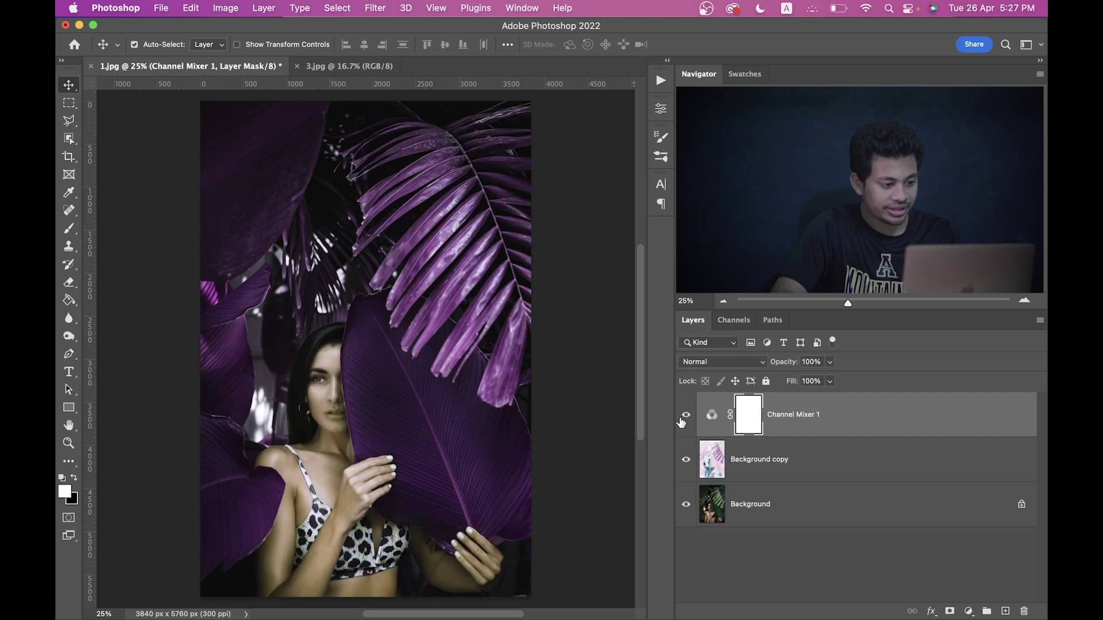
{"action": "left_click", "coordinate": [681, 422]}
{"action": "left_click", "coordinate": [681, 422]}
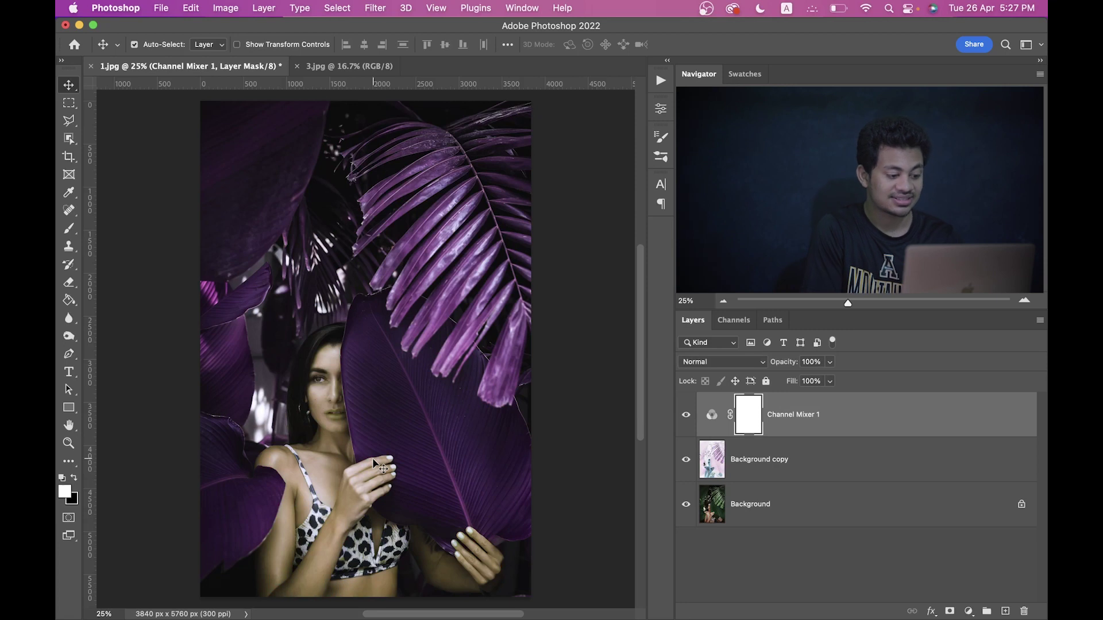
{"action": "left_click", "coordinate": [969, 611]}
Step: Add a Selective Color layer and set Reds to Cyan -97, Magenta +30, Yellow +30
{"action": "left_click", "coordinate": [983, 582]}
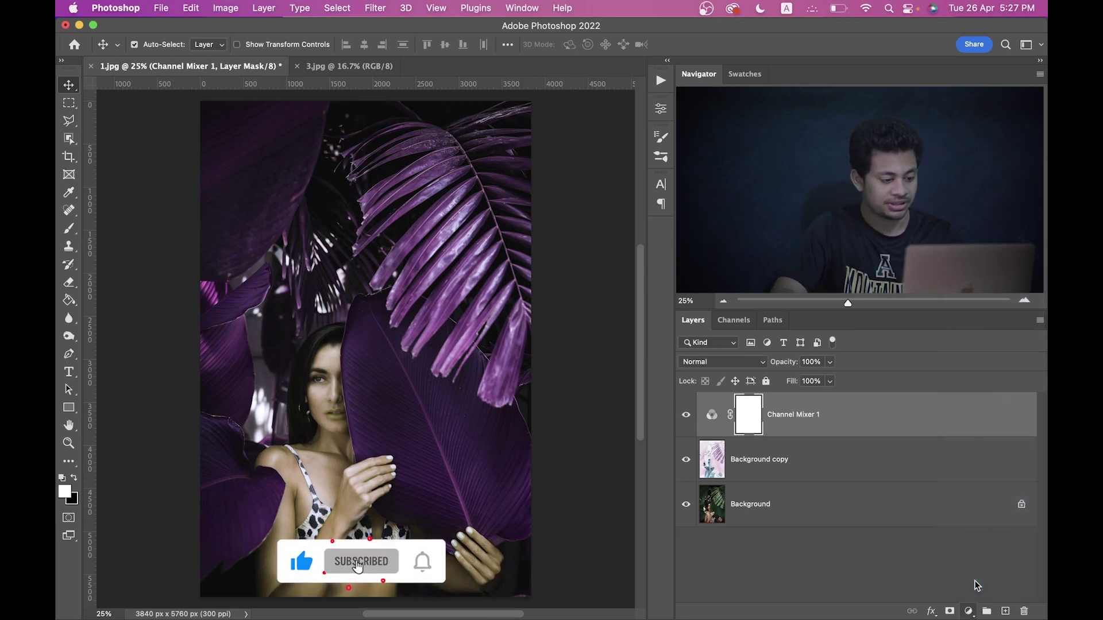
{"action": "left_click", "coordinate": [531, 163]}
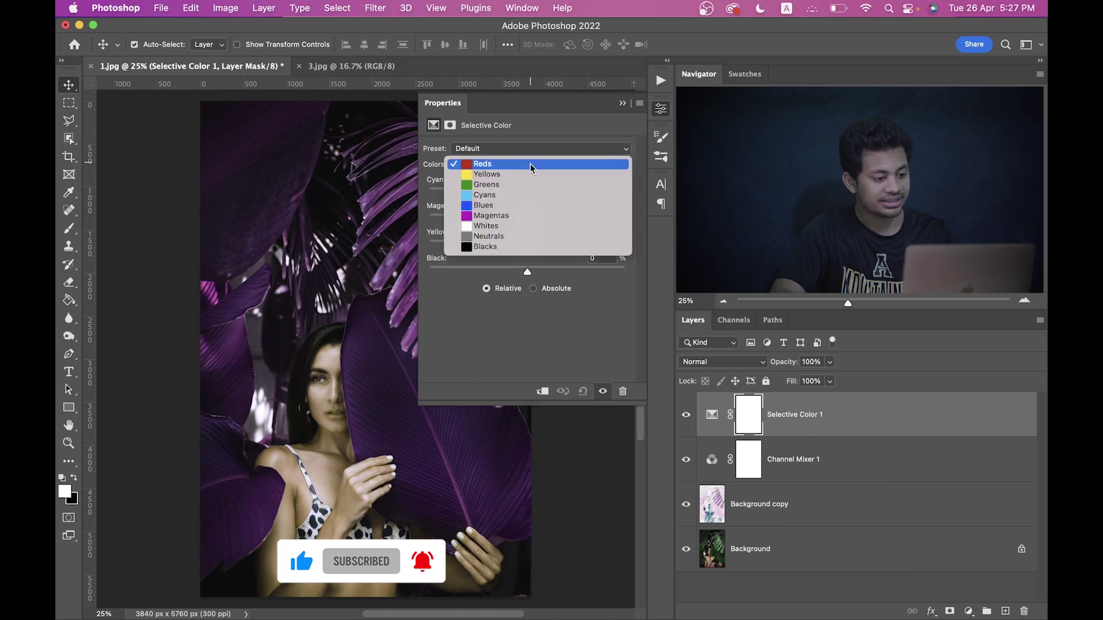
{"action": "left_click", "coordinate": [529, 165]}
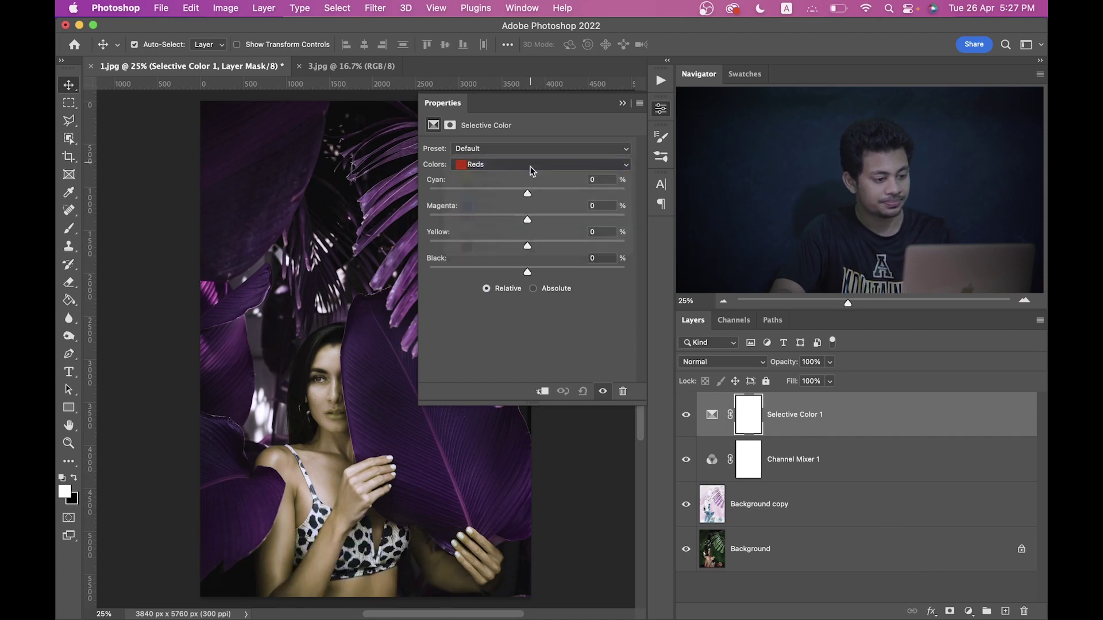
{"action": "left_click_drag", "start_coordinate": [527, 193], "coordinate": [432, 202]}
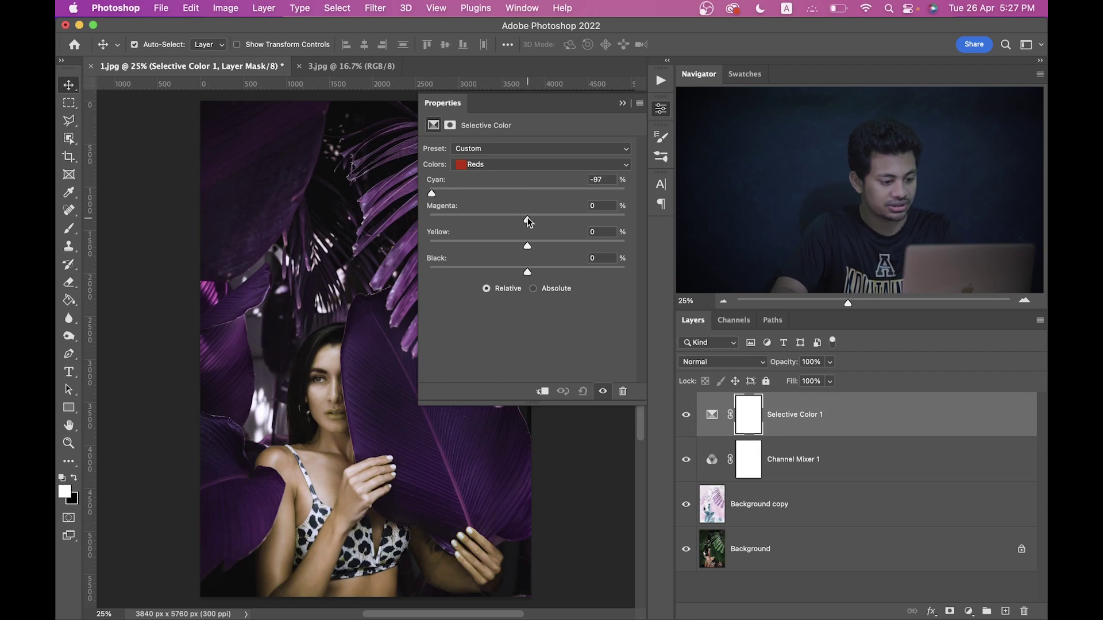
{"action": "left_click_drag", "start_coordinate": [539, 220], "coordinate": [558, 221]}
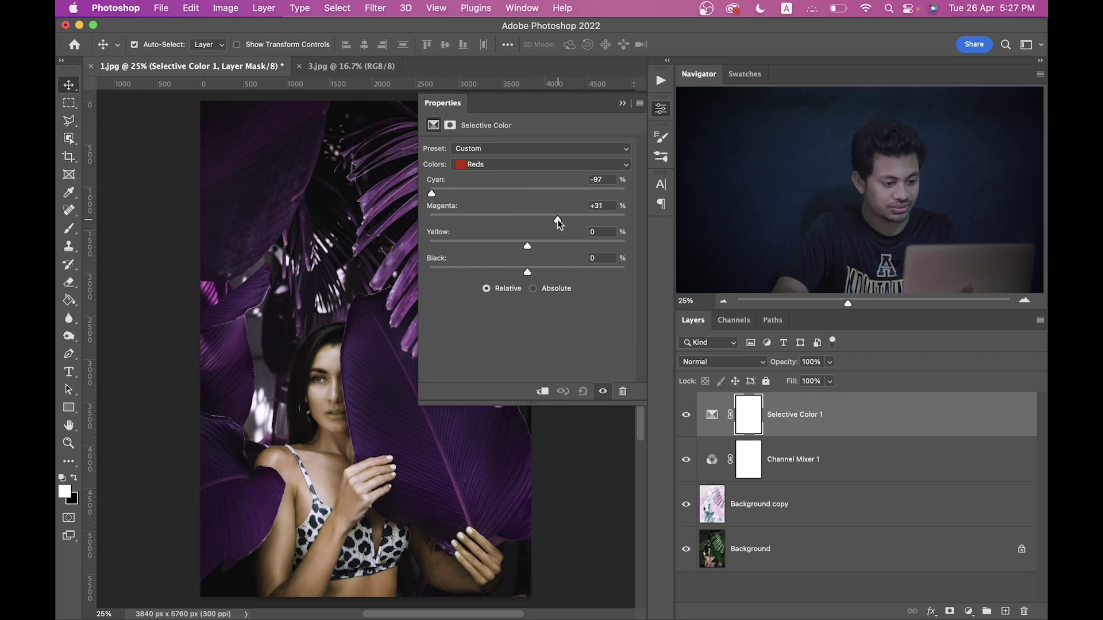
{"action": "left_click", "coordinate": [607, 205]}
{"action": "key", "text": "Down"}
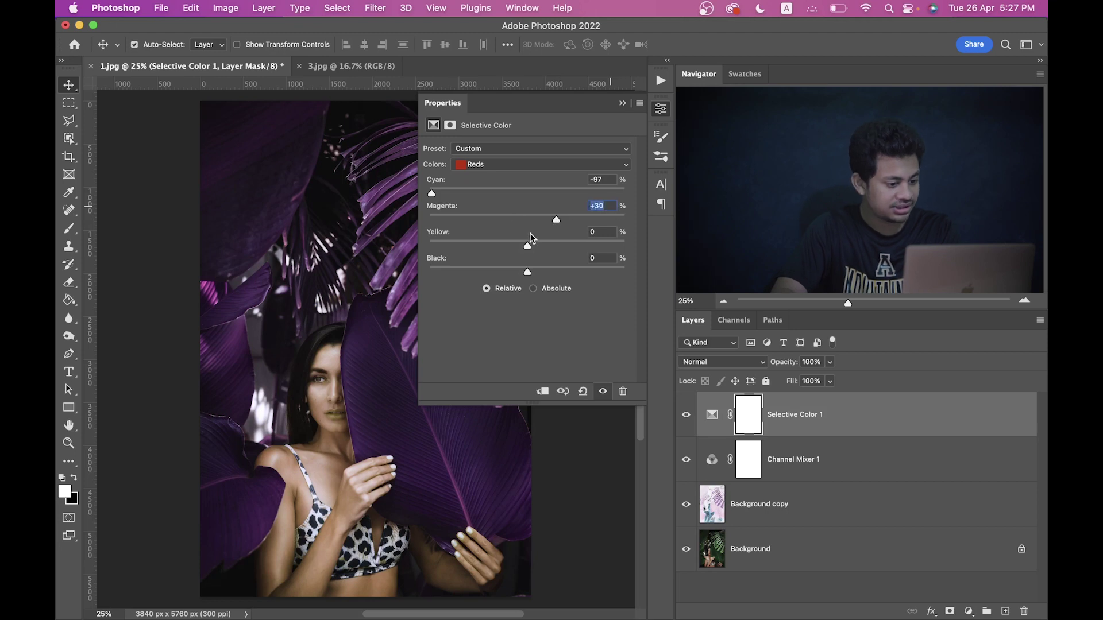
{"action": "left_click_drag", "start_coordinate": [529, 242], "coordinate": [557, 243]}
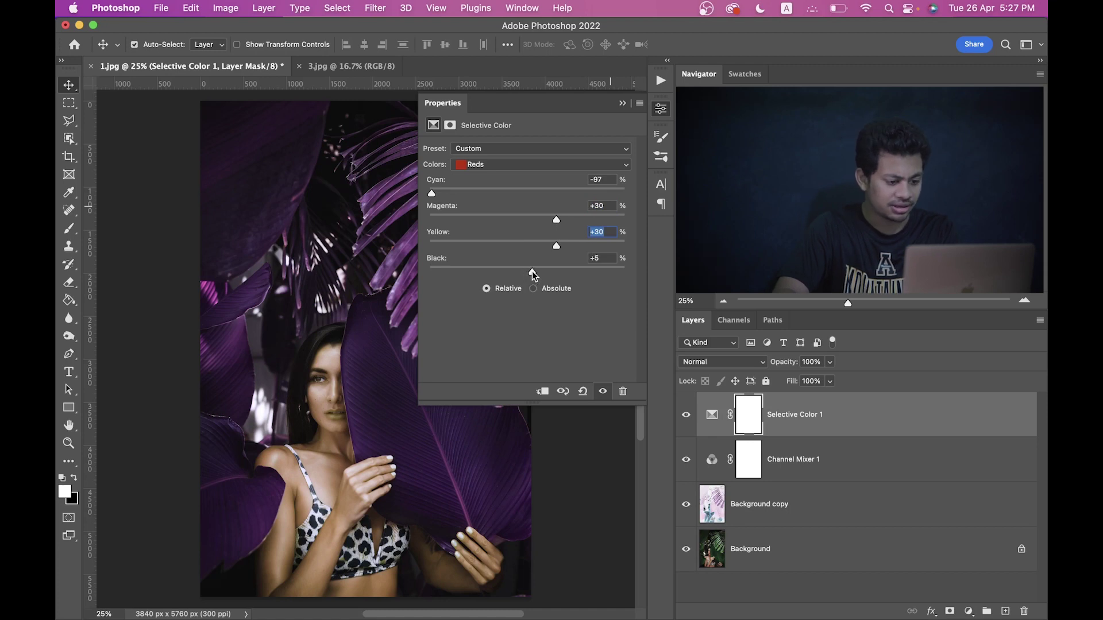
Step: Set the Yellows range to Cyan -50, Magenta +50, Yellow +20
{"action": "left_click", "coordinate": [548, 164]}
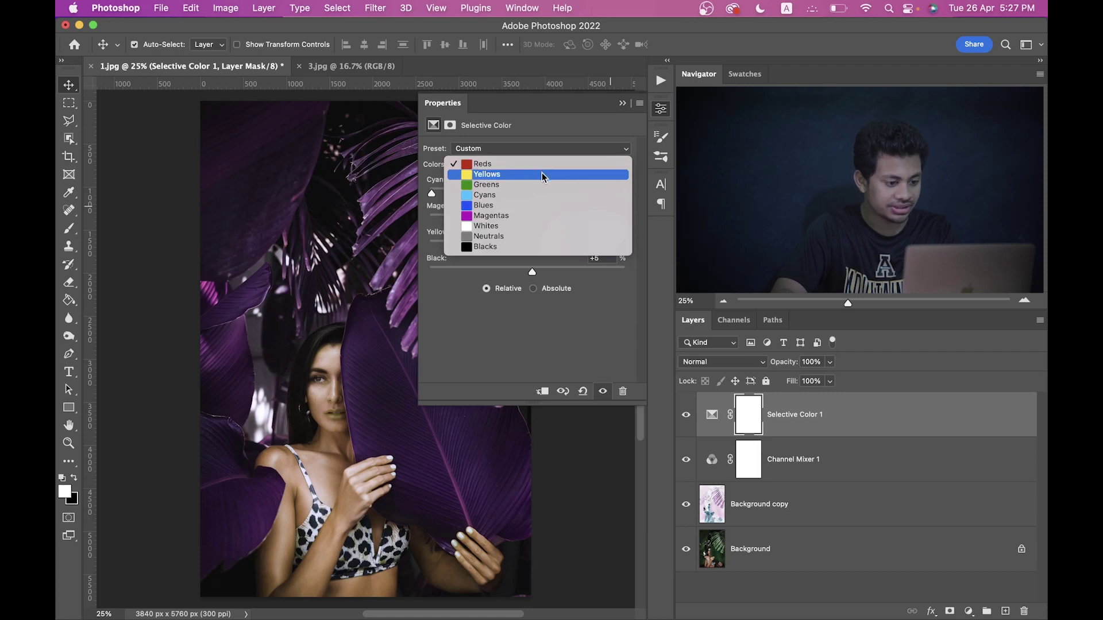
{"action": "left_click", "coordinate": [542, 174]}
{"action": "left_click_drag", "start_coordinate": [527, 193], "coordinate": [478, 204]}
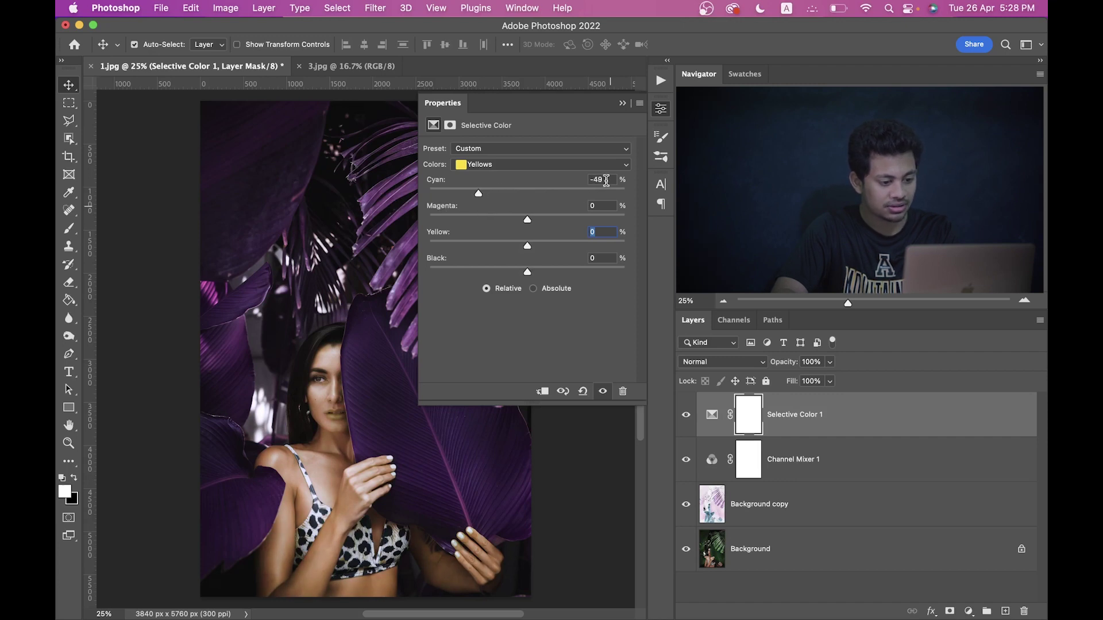
{"action": "left_click", "coordinate": [602, 179]}
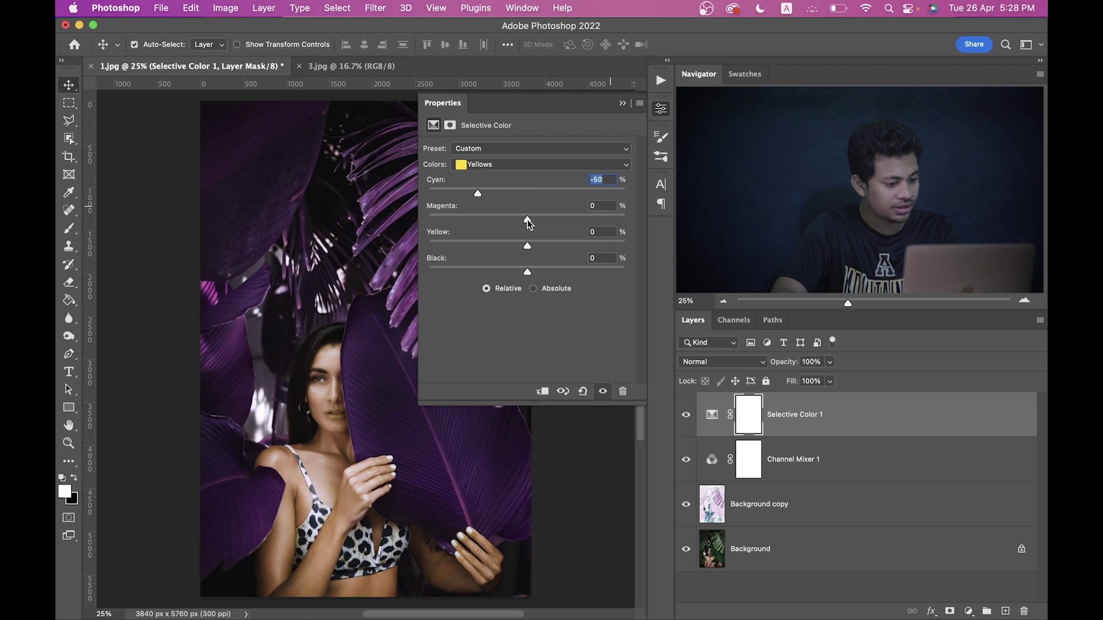
{"action": "left_click_drag", "start_coordinate": [527, 220], "coordinate": [543, 220]}
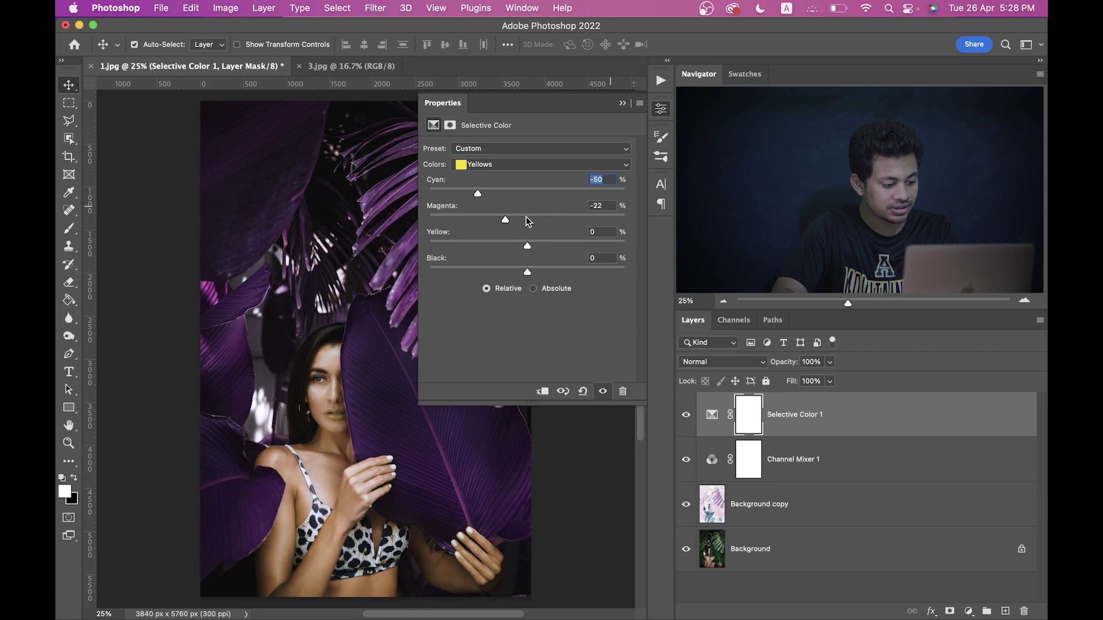
{"action": "left_click_drag", "start_coordinate": [527, 222], "coordinate": [557, 221]}
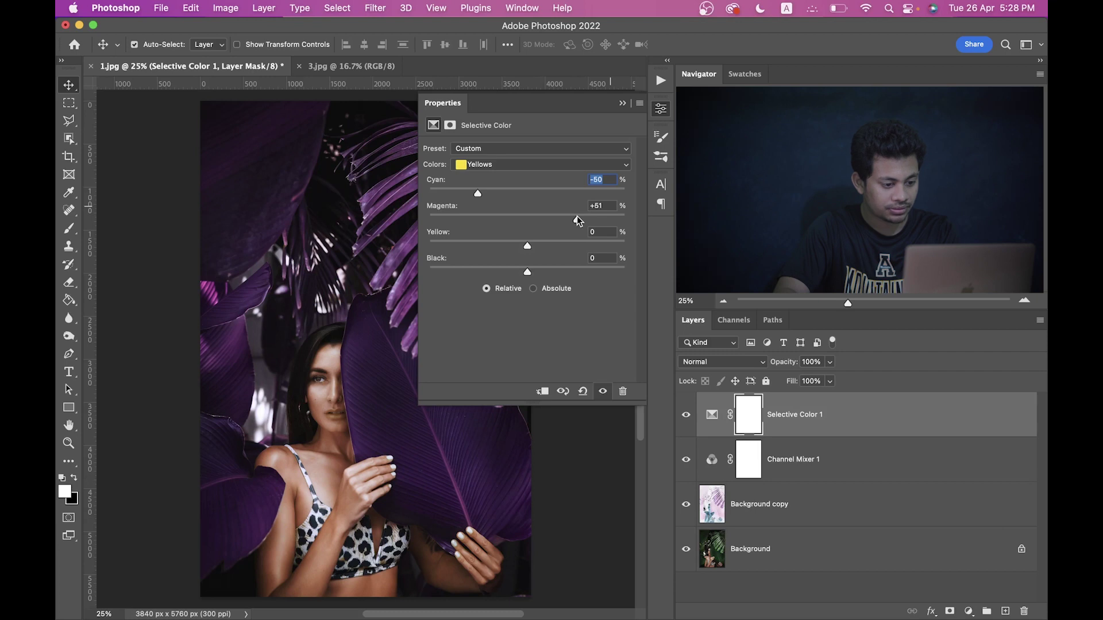
{"action": "left_click", "coordinate": [576, 220]}
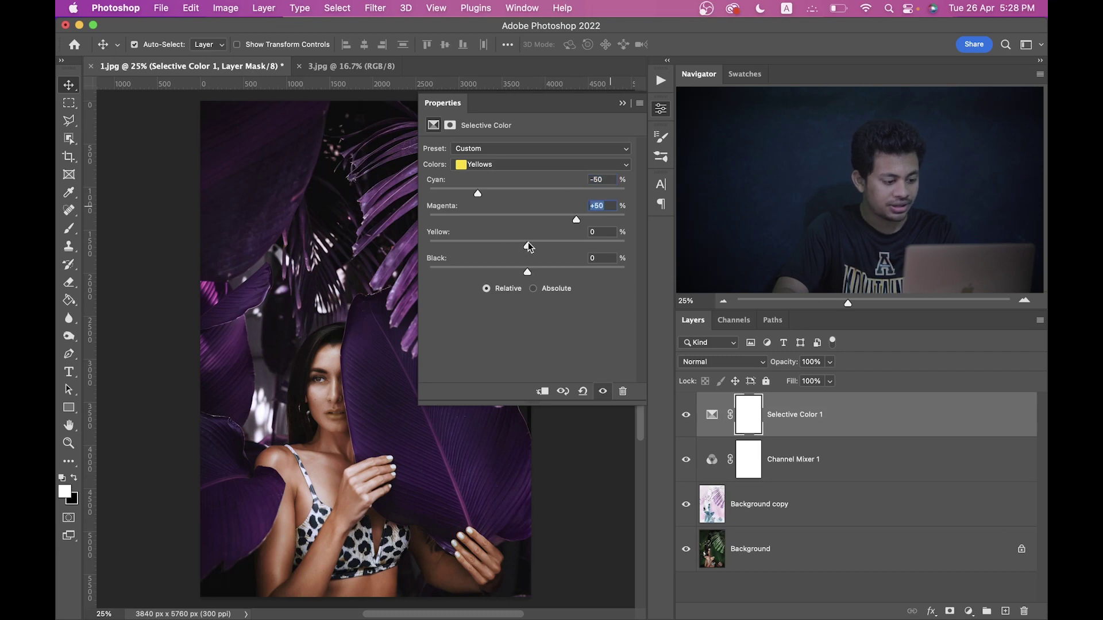
{"action": "left_click_drag", "start_coordinate": [527, 246], "coordinate": [546, 239]}
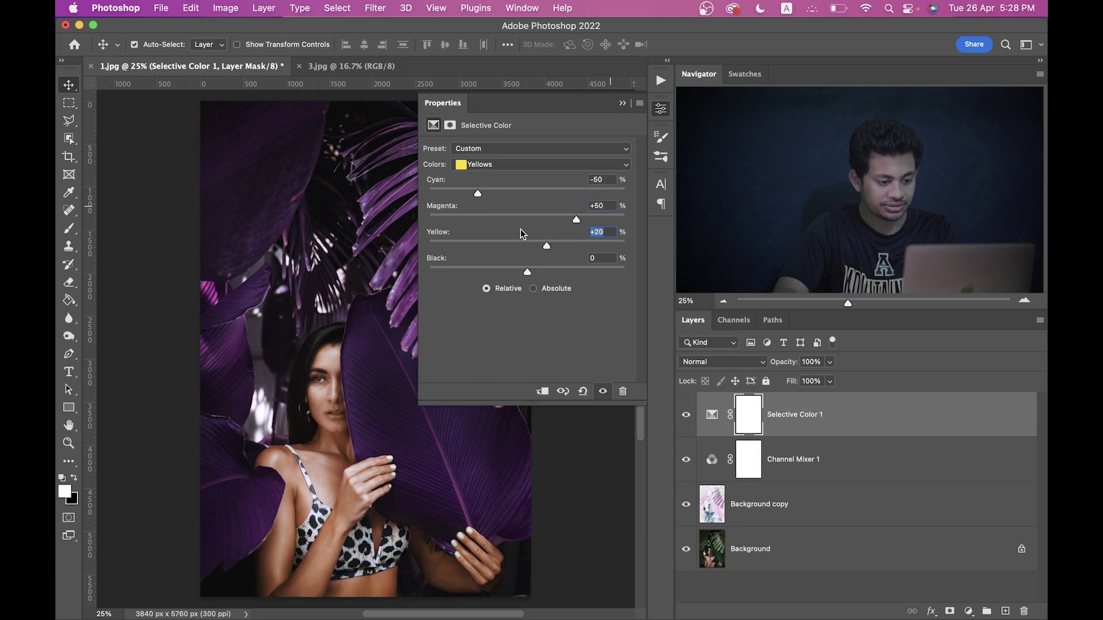
Step: Set Blacks to Cyan +8, Magenta +10, Yellow -4 and close Properties
{"action": "left_click", "coordinate": [520, 165]}
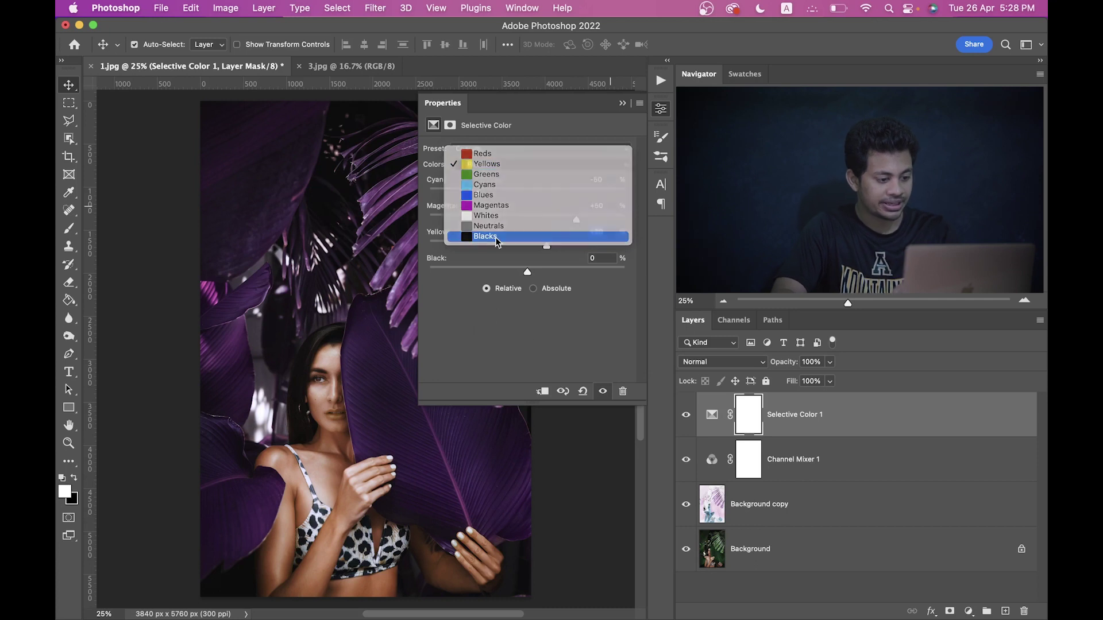
{"action": "left_click", "coordinate": [517, 236]}
{"action": "left_click_drag", "start_coordinate": [528, 192], "coordinate": [529, 192]}
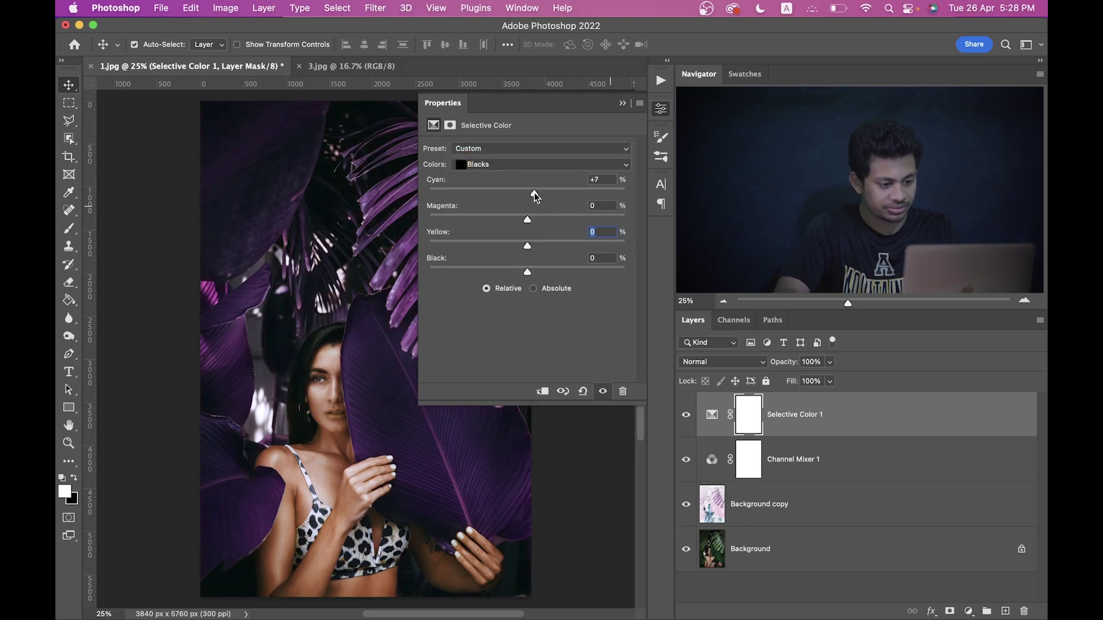
{"action": "left_click_drag", "start_coordinate": [528, 219], "coordinate": [536, 218]}
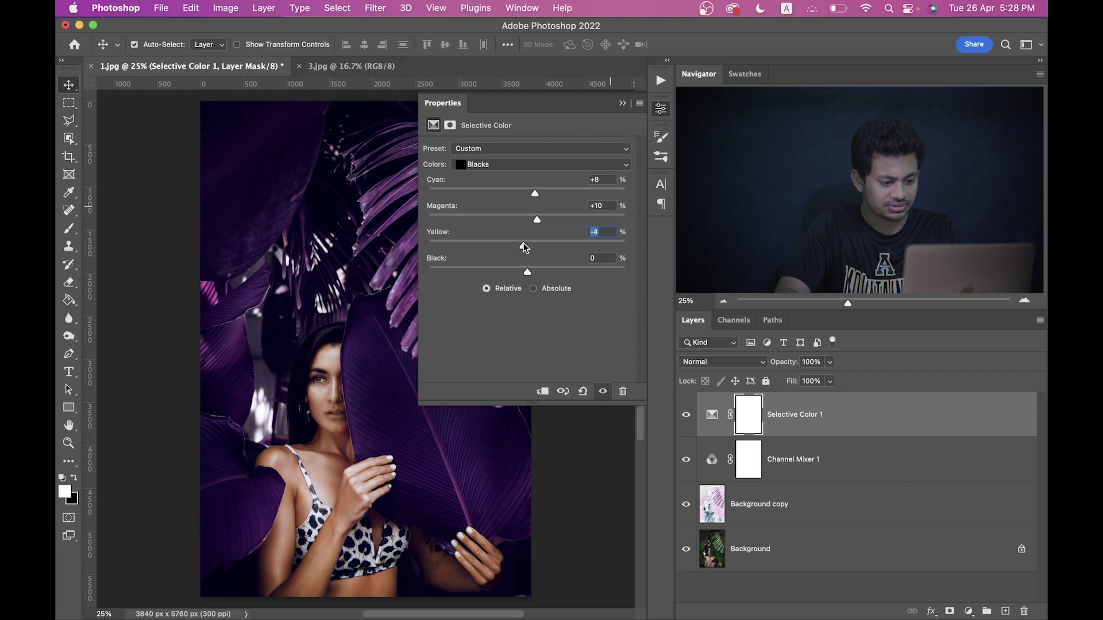
{"action": "left_click", "coordinate": [661, 108]}
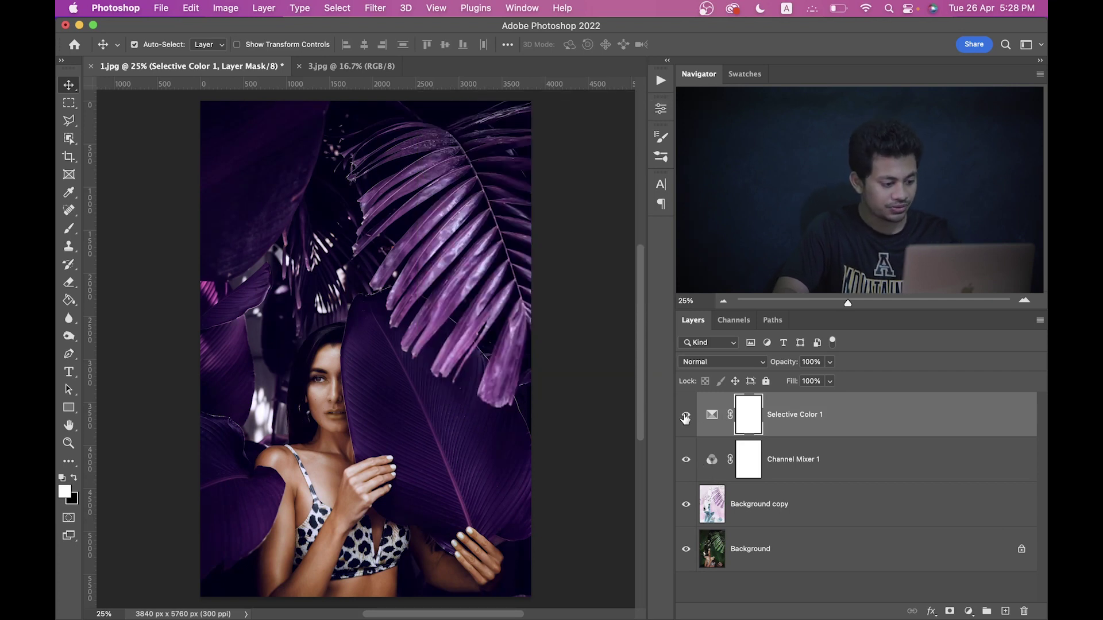
Step: Toggle Selective Color 1 on and off to compare the grade, leaving it visible
{"action": "left_click", "coordinate": [685, 416]}
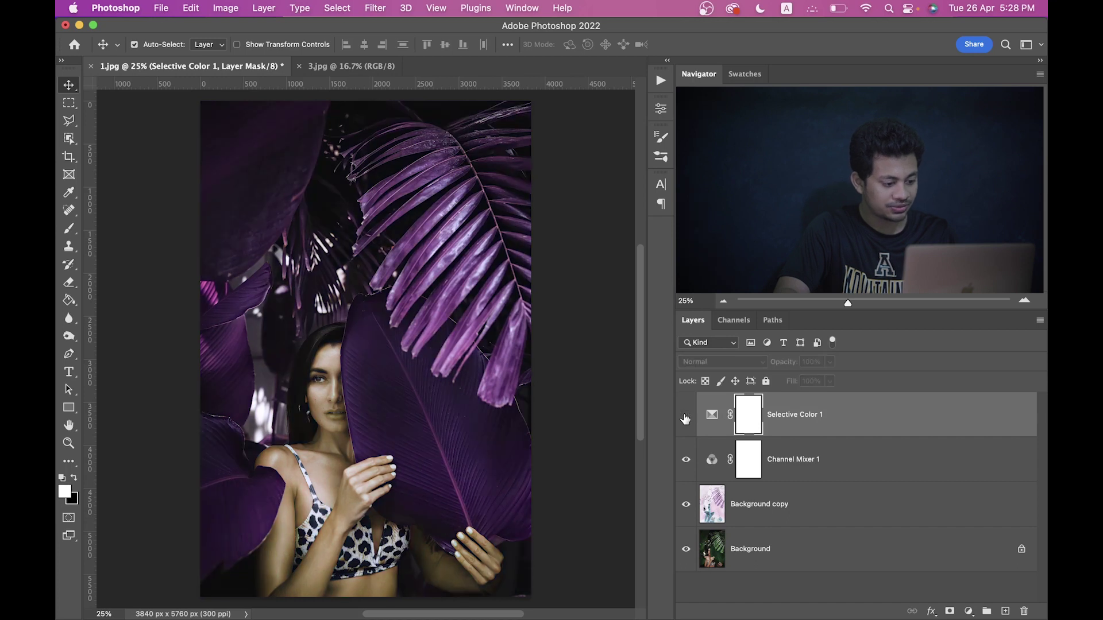
{"action": "left_click", "coordinate": [686, 416]}
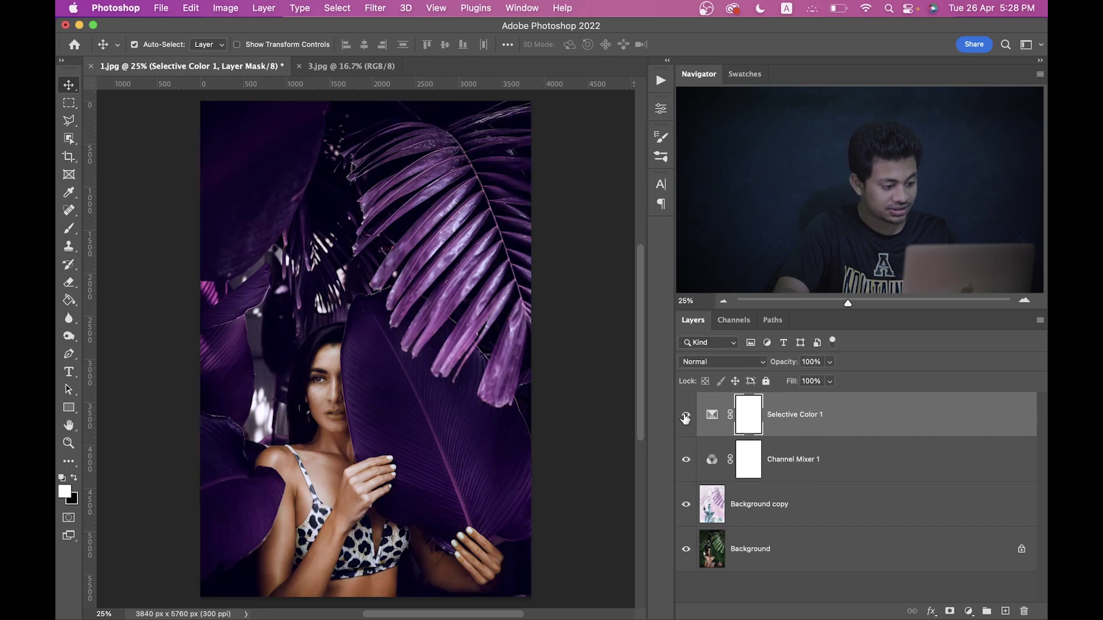
{"action": "left_click", "coordinate": [685, 416]}
{"action": "left_click", "coordinate": [685, 417]}
{"action": "left_click", "coordinate": [685, 417]}
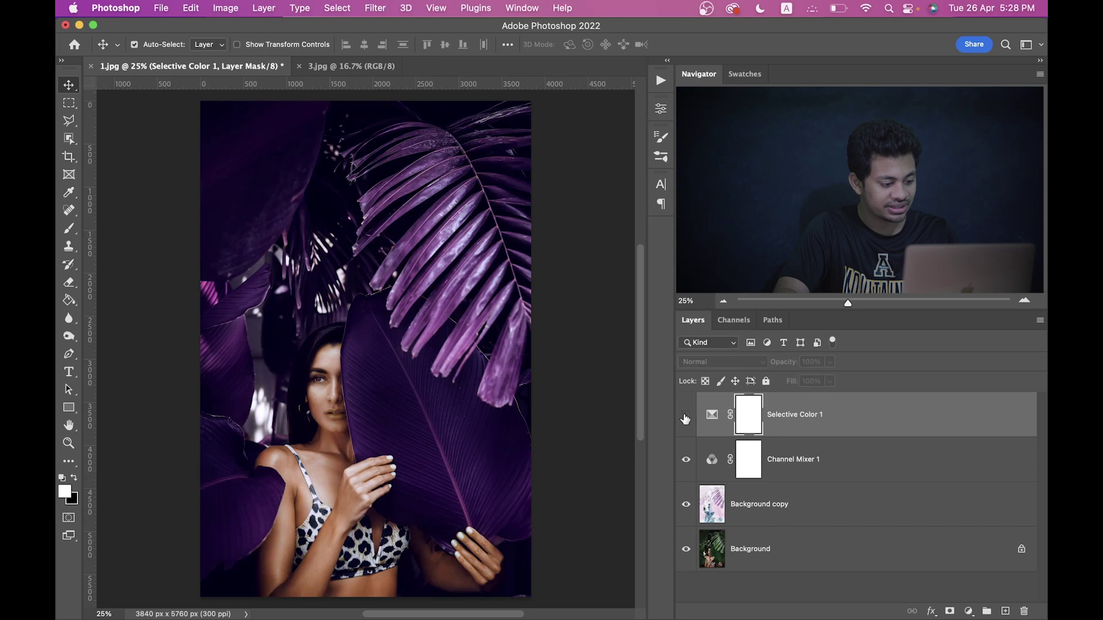
{"action": "left_click", "coordinate": [685, 417]}
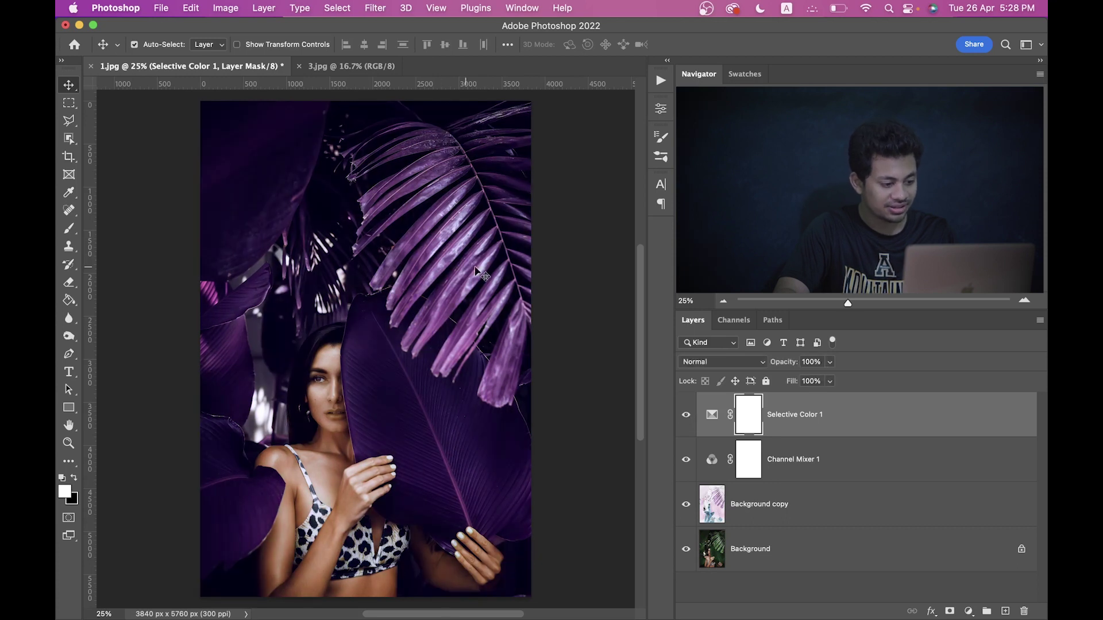
{"action": "left_click", "coordinate": [684, 417]}
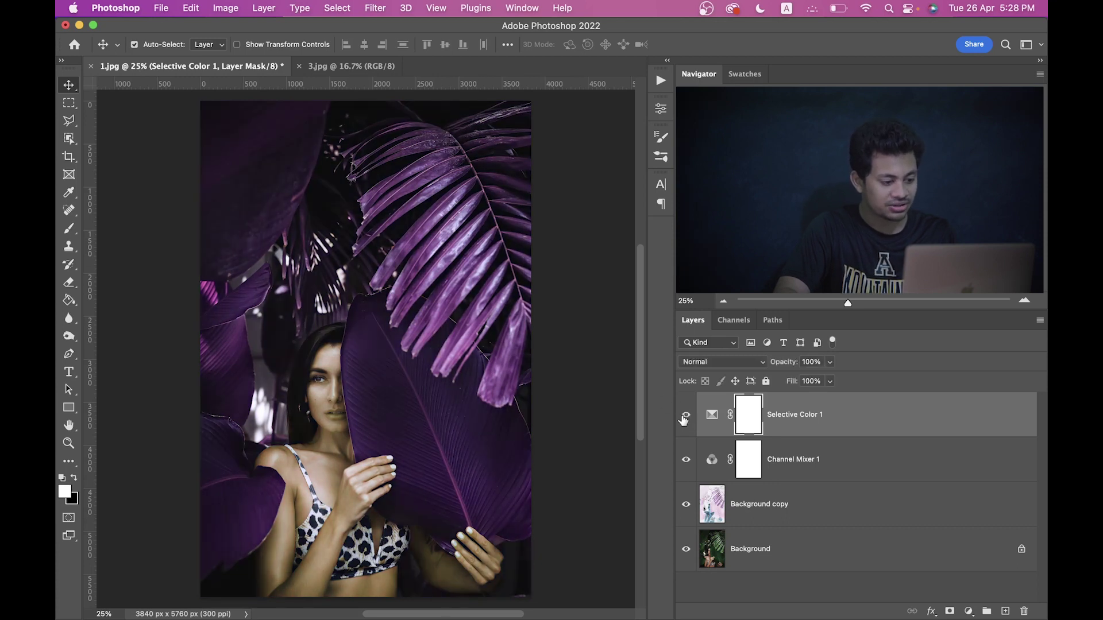
{"action": "left_click", "coordinate": [684, 418]}
{"action": "left_click", "coordinate": [684, 418]}
{"action": "left_click", "coordinate": [683, 419]}
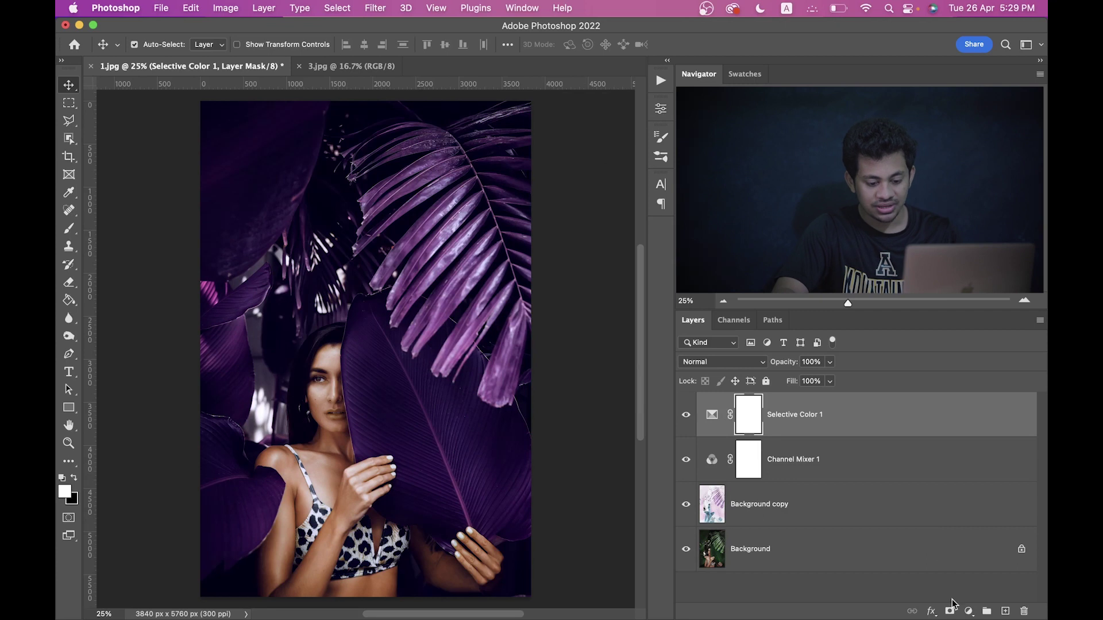
Step: Add a Gradient fill layer with its style set to Radial
{"action": "left_click", "coordinate": [968, 611]}
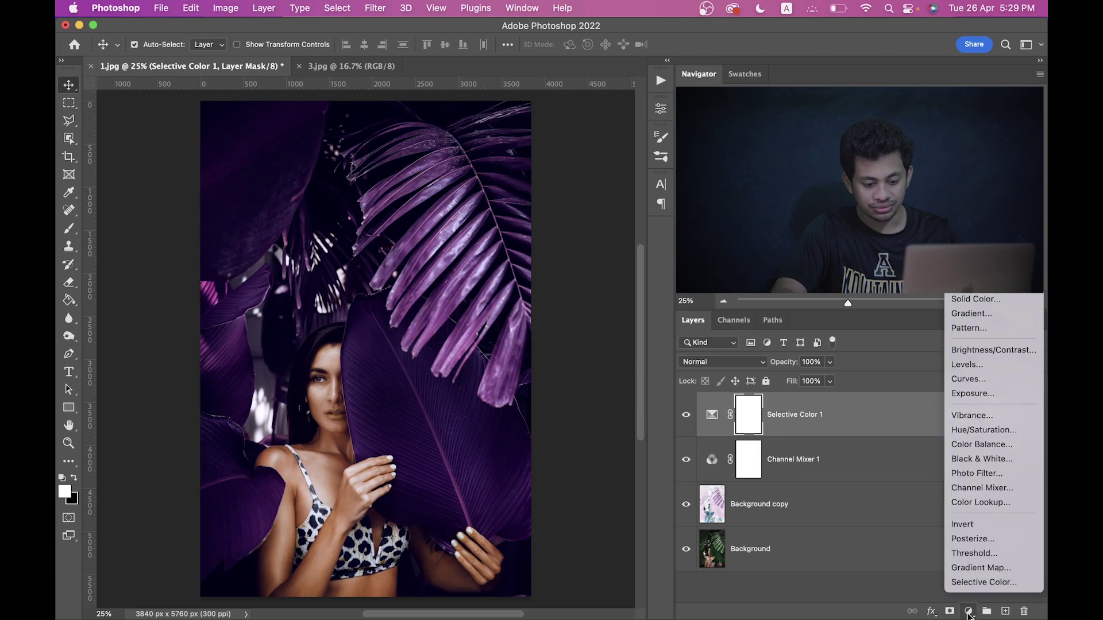
{"action": "left_click", "coordinate": [970, 313]}
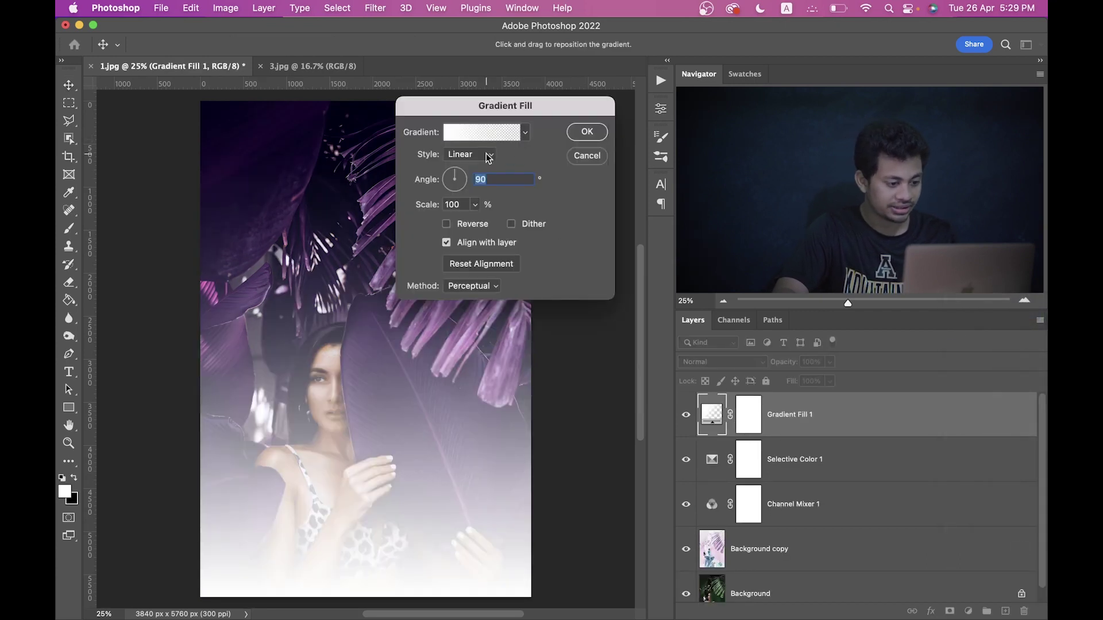
{"action": "left_click", "coordinate": [488, 156]}
{"action": "left_click", "coordinate": [474, 171]}
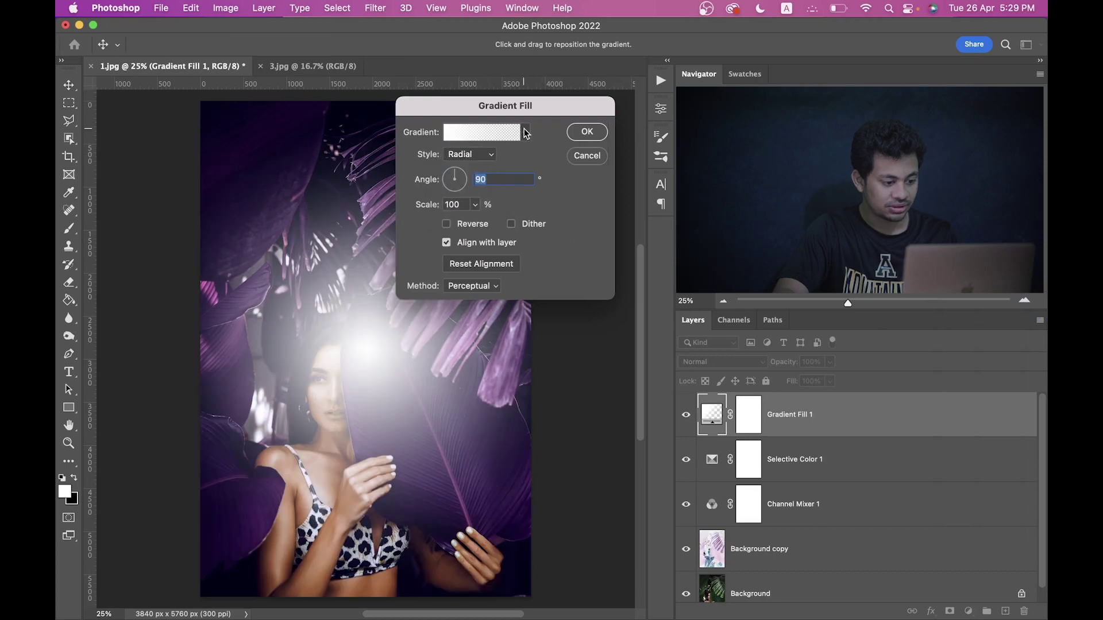
{"action": "left_click", "coordinate": [525, 132]}
{"action": "left_click", "coordinate": [422, 163]}
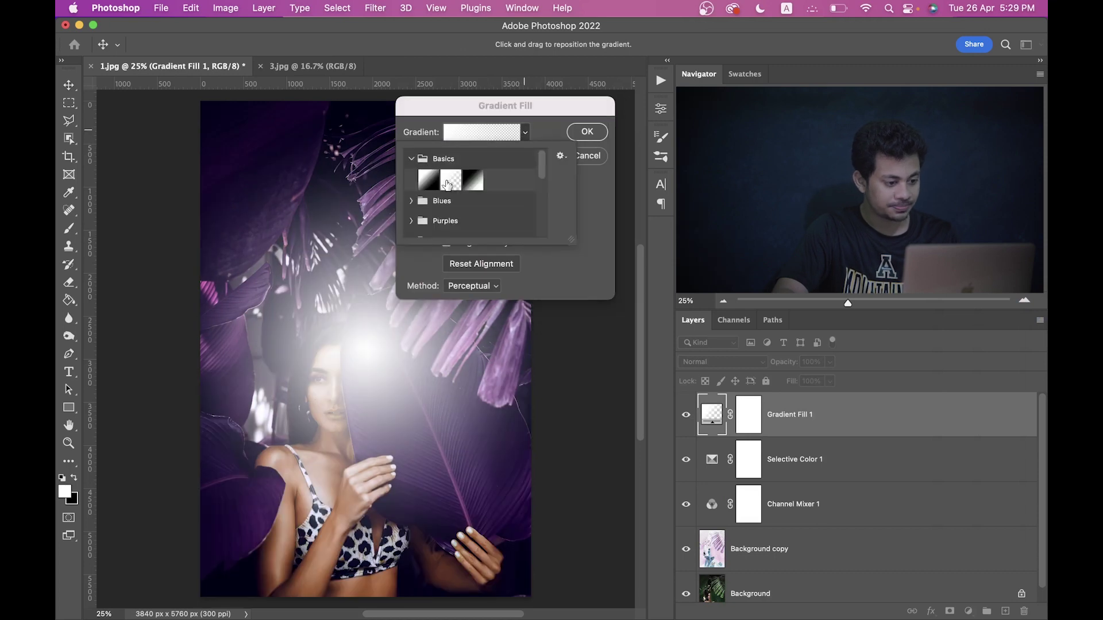
{"action": "left_click", "coordinate": [555, 133]}
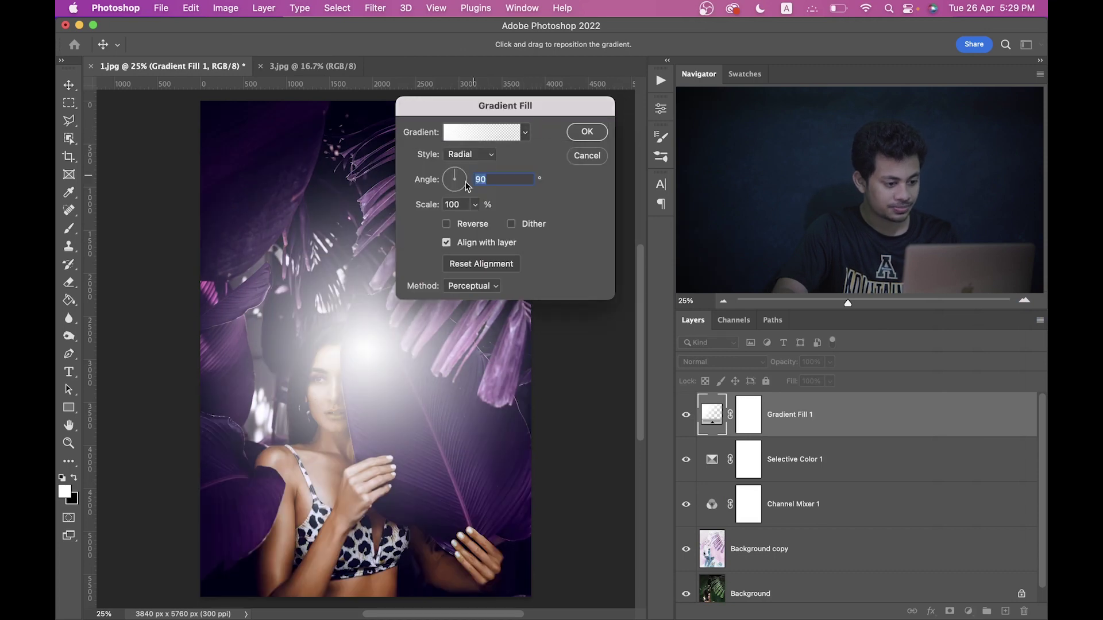
Step: Edit the gradient to run from black to transparent
{"action": "left_click", "coordinate": [470, 133]}
{"action": "left_click", "coordinate": [212, 402]}
{"action": "left_click", "coordinate": [272, 461]}
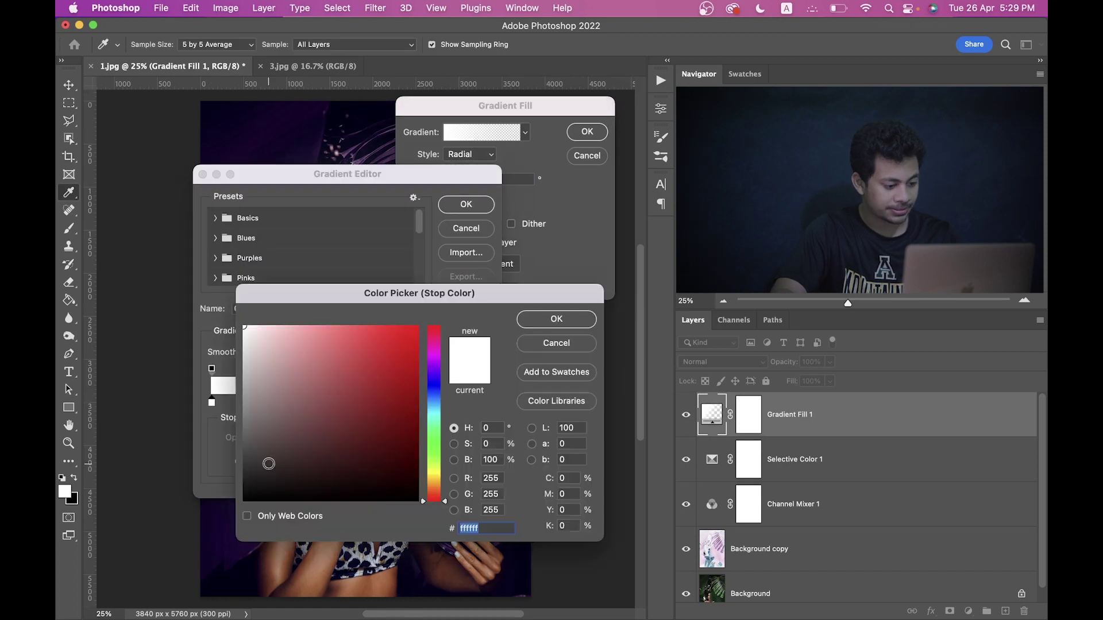
{"action": "left_click_drag", "start_coordinate": [266, 460], "coordinate": [418, 501]}
{"action": "left_click", "coordinate": [556, 319]}
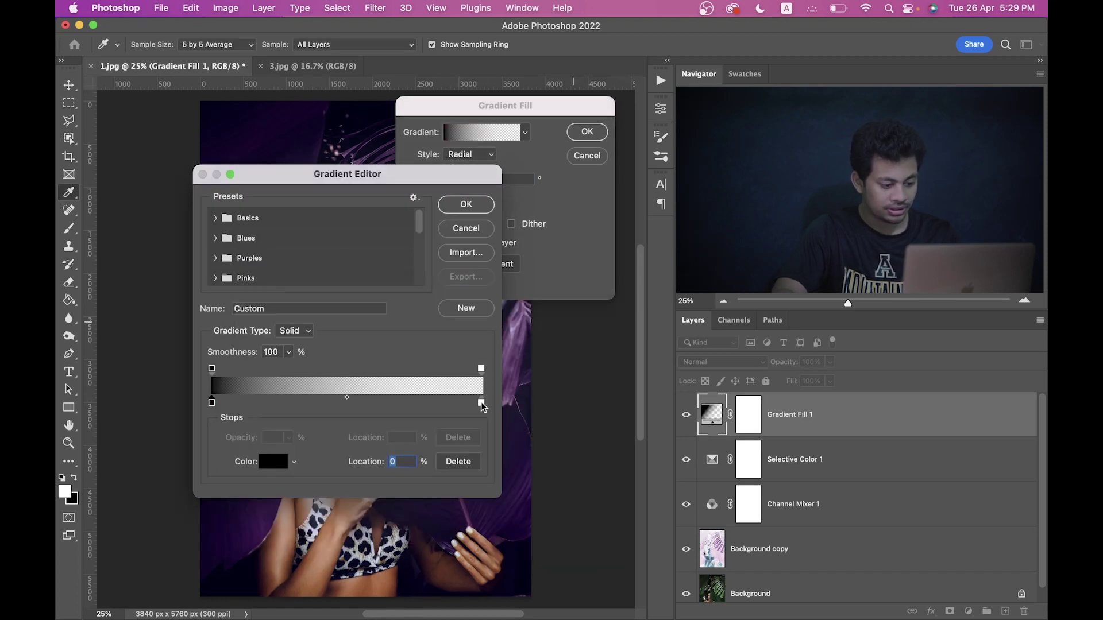
{"action": "left_click", "coordinate": [480, 403]}
{"action": "left_click", "coordinate": [470, 468]}
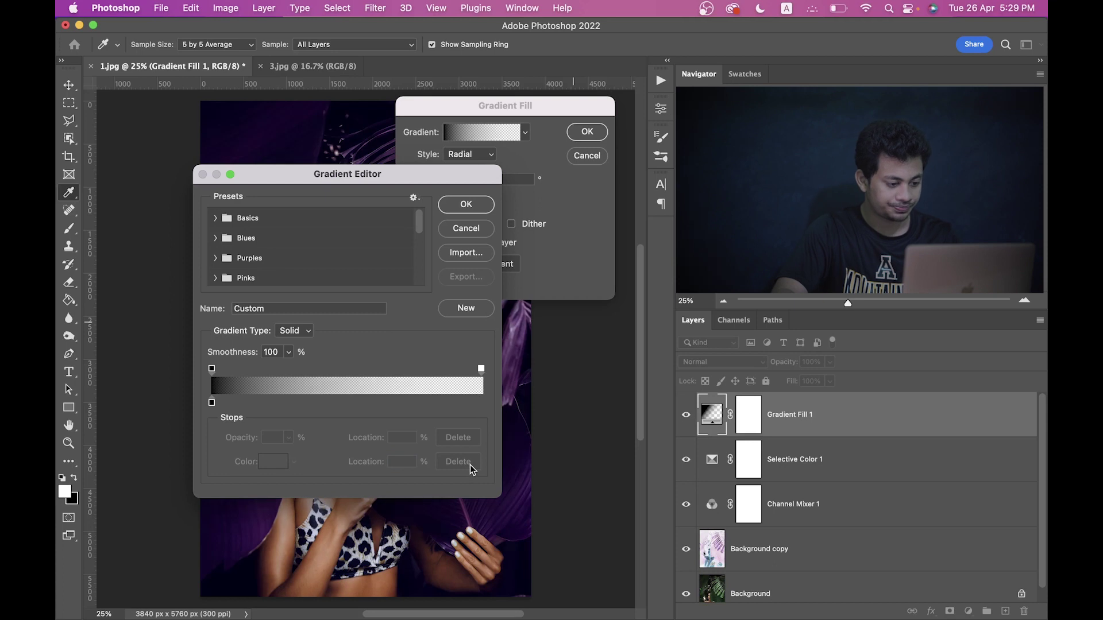
{"action": "left_click", "coordinate": [460, 205]}
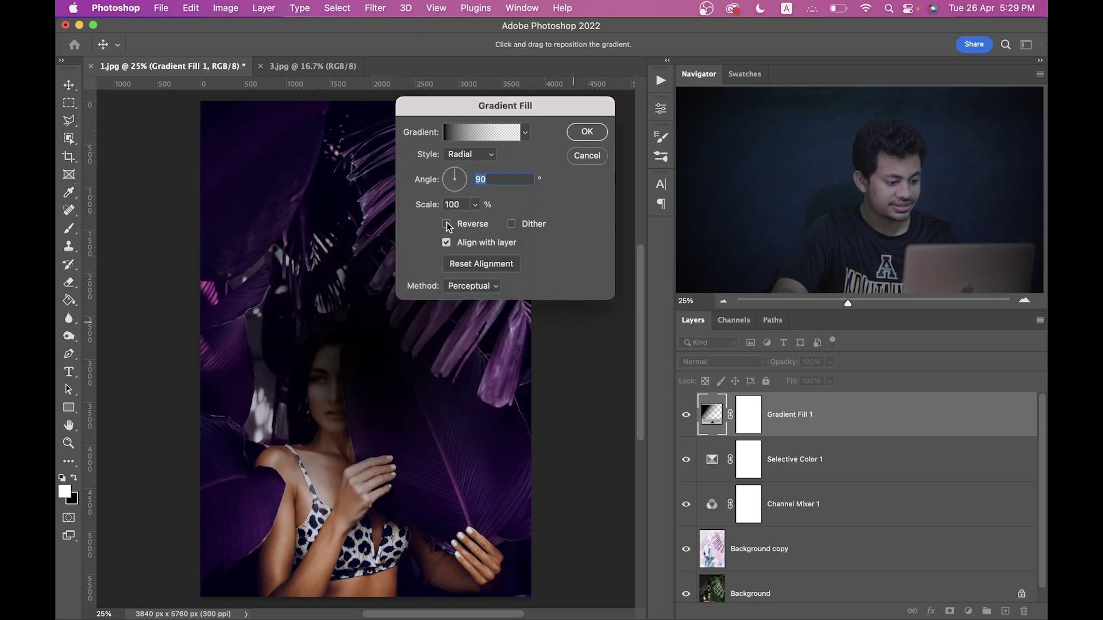
Step: Reverse the gradient, set Angle 68.37° and Scale 275%, and apply it
{"action": "left_click", "coordinate": [447, 224]}
{"action": "left_click", "coordinate": [459, 174]}
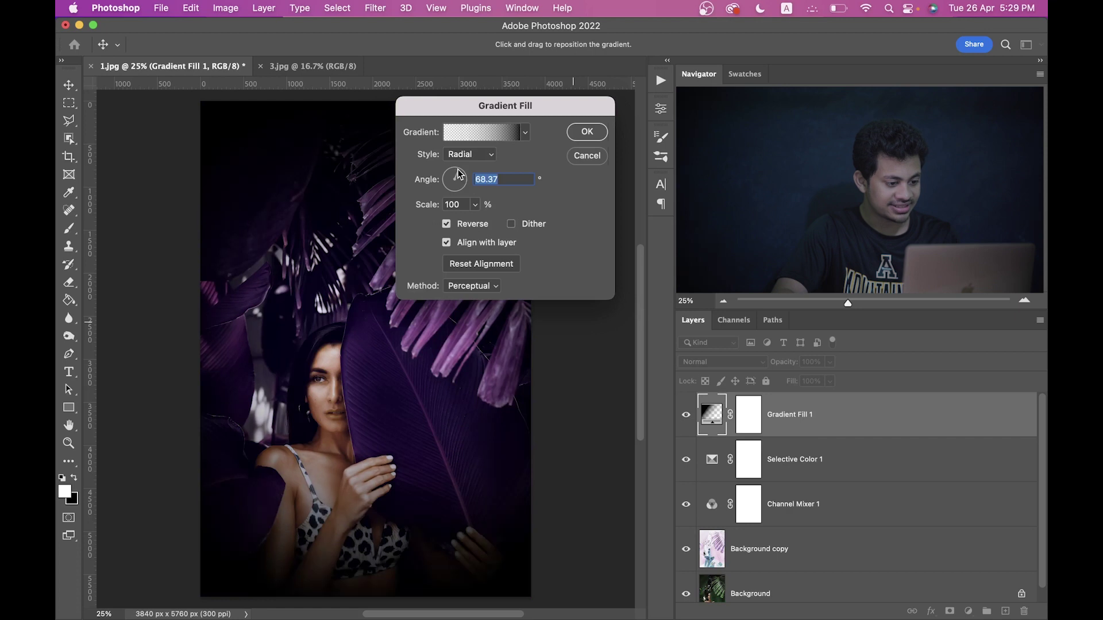
{"action": "left_click", "coordinate": [474, 204]}
{"action": "left_click_drag", "start_coordinate": [486, 222], "coordinate": [486, 223]}
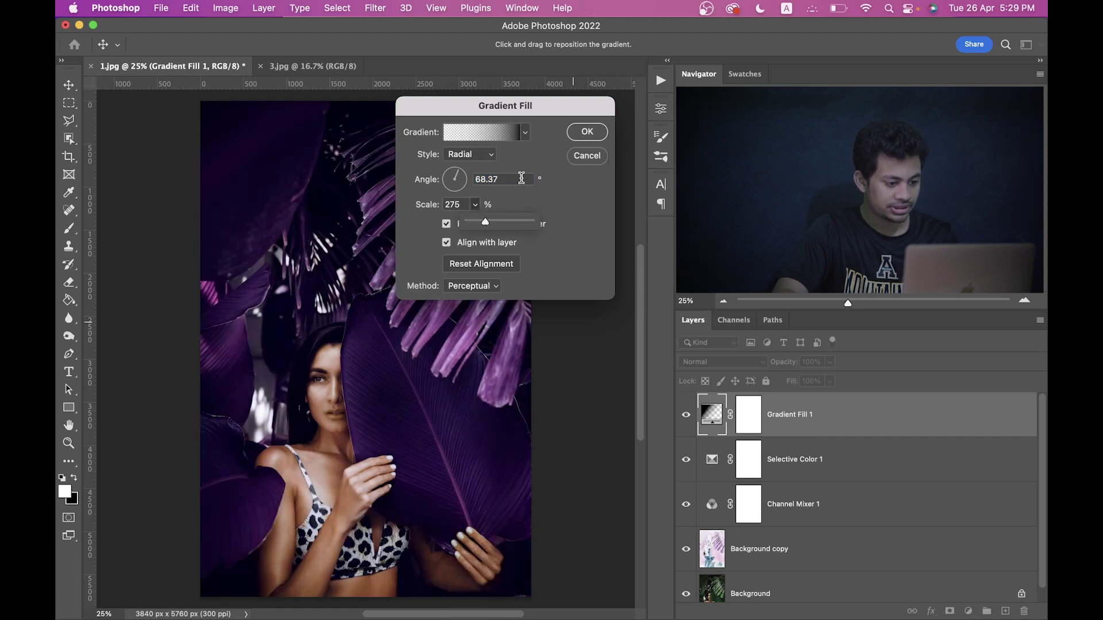
{"action": "left_click", "coordinate": [574, 133]}
Step: Lower Gradient Fill 1 to 80% opacity, toggling it to compare the vignette
{"action": "left_click", "coordinate": [682, 419]}
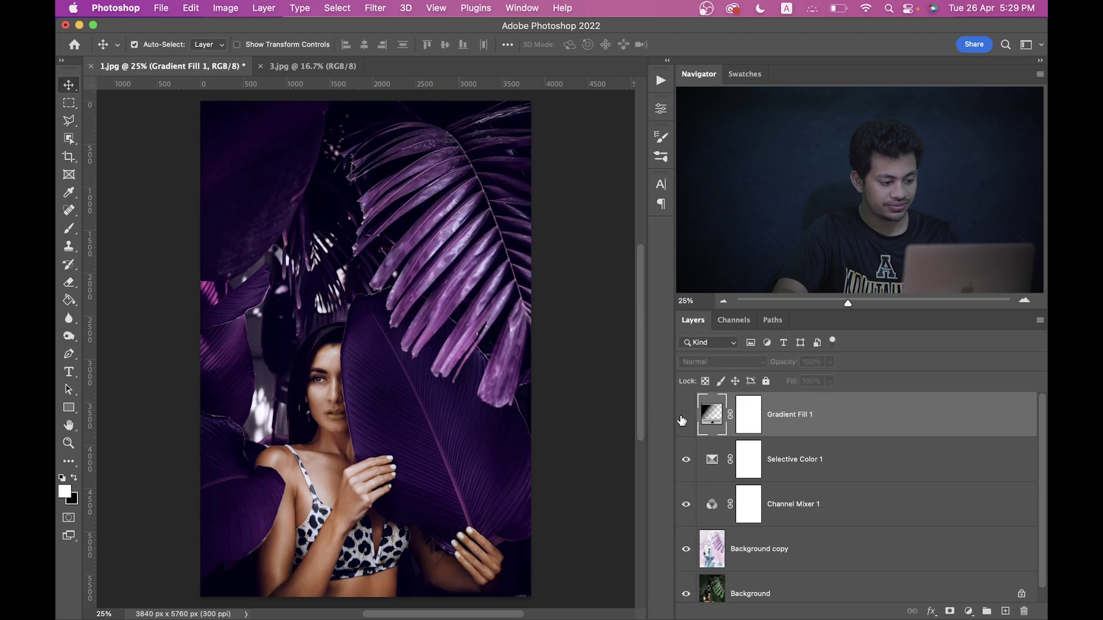
{"action": "left_click", "coordinate": [682, 419]}
{"action": "left_click", "coordinate": [682, 420]}
{"action": "left_click", "coordinate": [682, 420]}
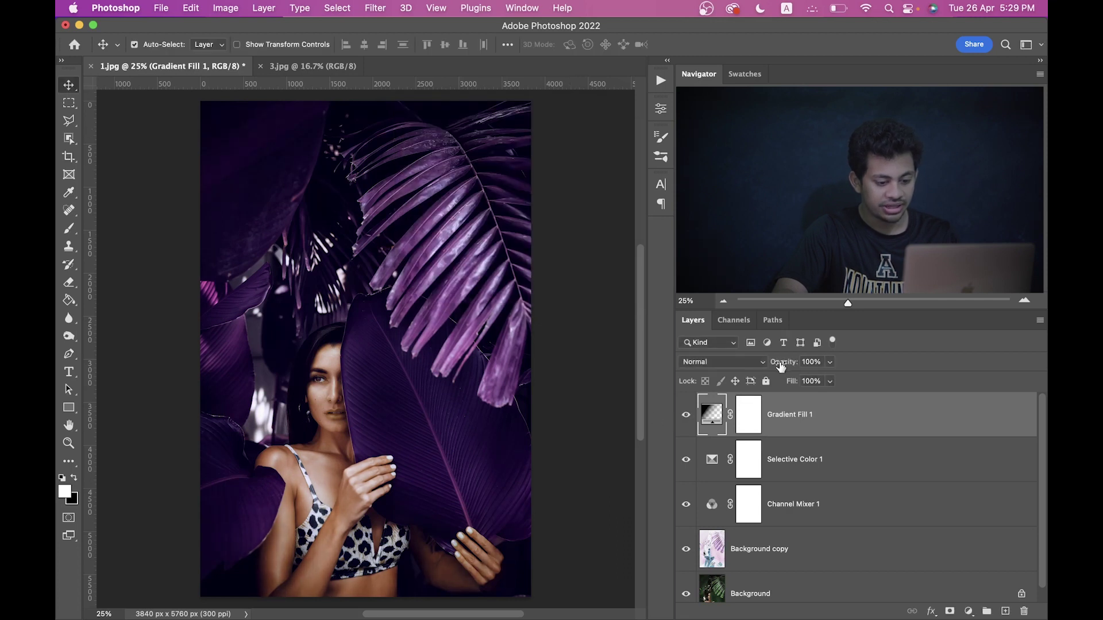
{"action": "mouse_move", "coordinate": [779, 366]}
{"action": "left_mouse_down"}
{"action": "mouse_move", "coordinate": [768, 369]}
{"action": "mouse_move", "coordinate": [784, 369]}
{"action": "left_mouse_up"}
{"action": "left_click", "coordinate": [683, 419]}
{"action": "left_click", "coordinate": [684, 419]}
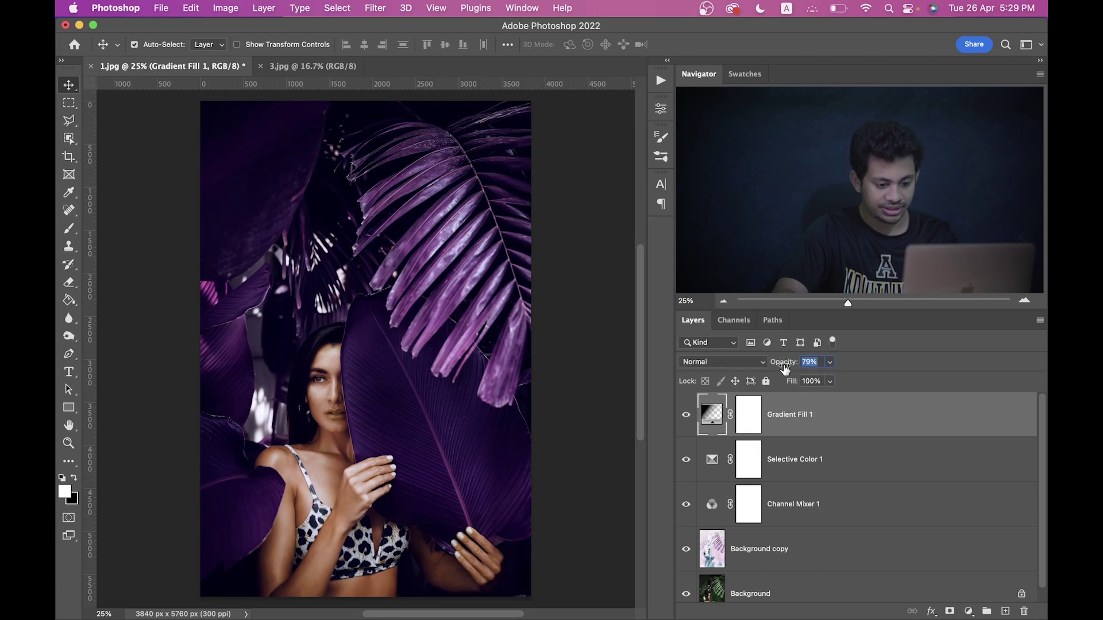
{"action": "left_click", "coordinate": [684, 414]}
{"action": "left_click", "coordinate": [684, 414]}
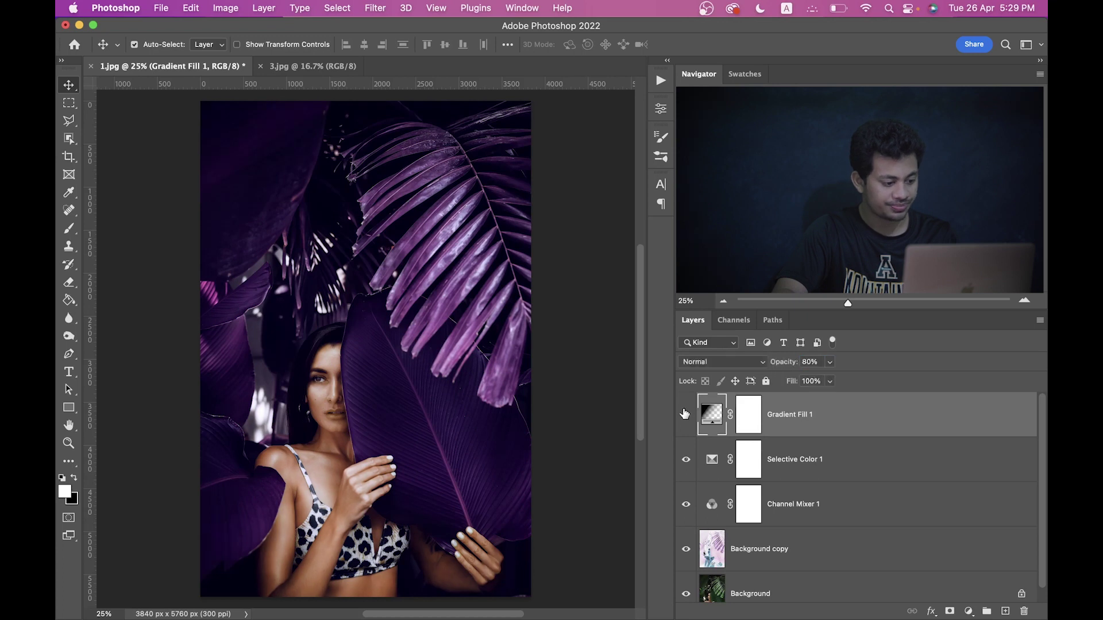
{"action": "left_click", "coordinate": [684, 413]}
{"action": "left_click", "coordinate": [684, 413]}
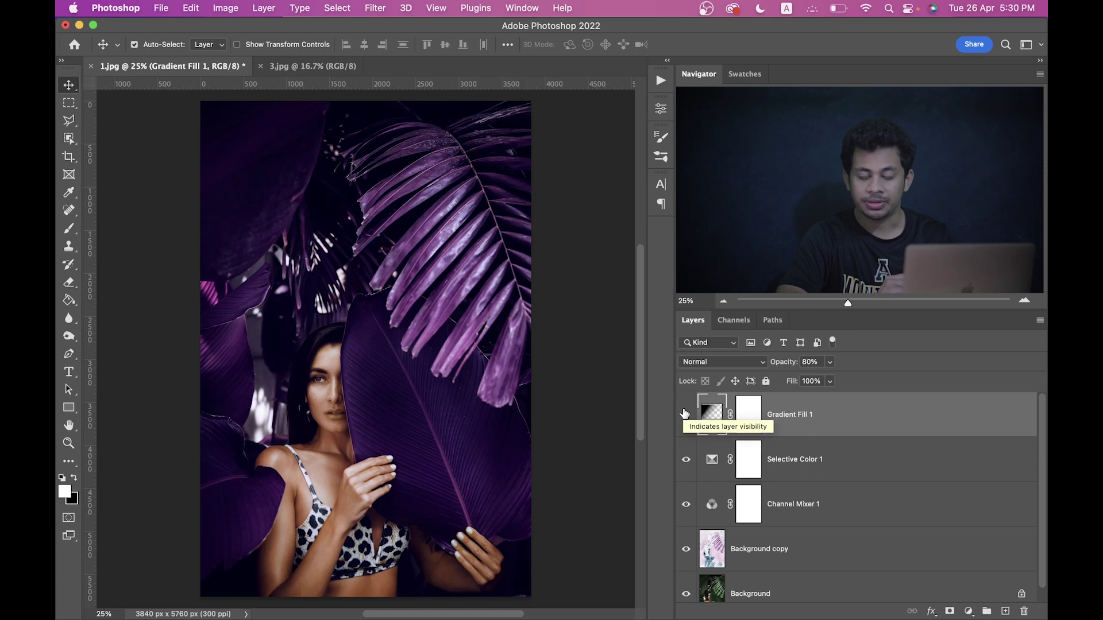
Step: View only the original green photo, restore all layers, and zoom in on the face
{"action": "scroll", "coordinate": [687, 471], "scroll_direction": "down", "scroll_amount": 3}
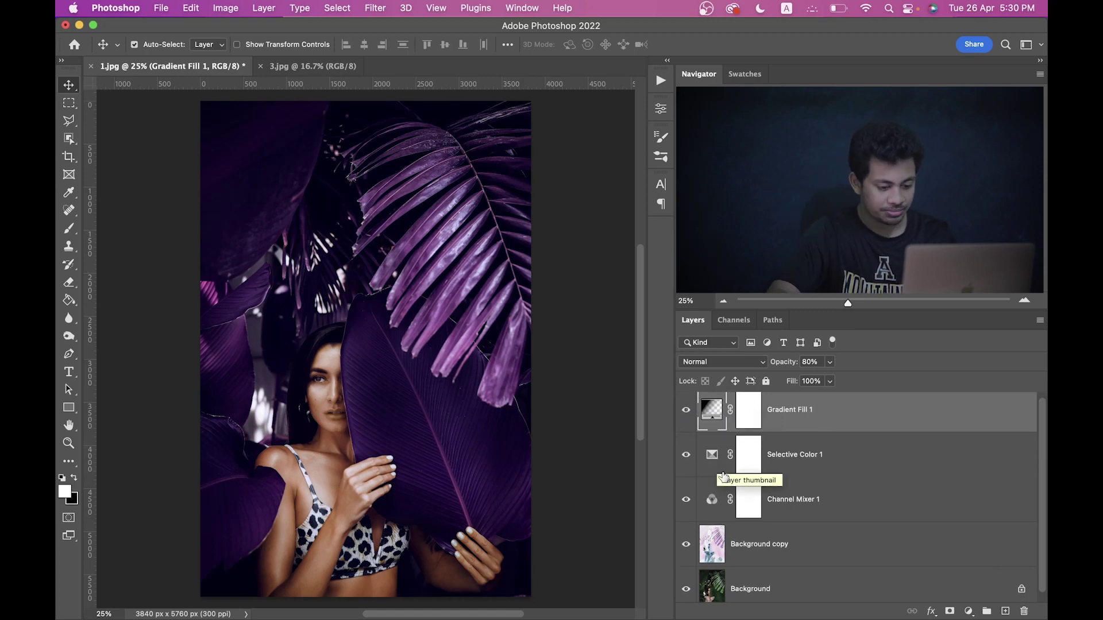
{"action": "left_click", "coordinate": [686, 579], "text": "alt"}
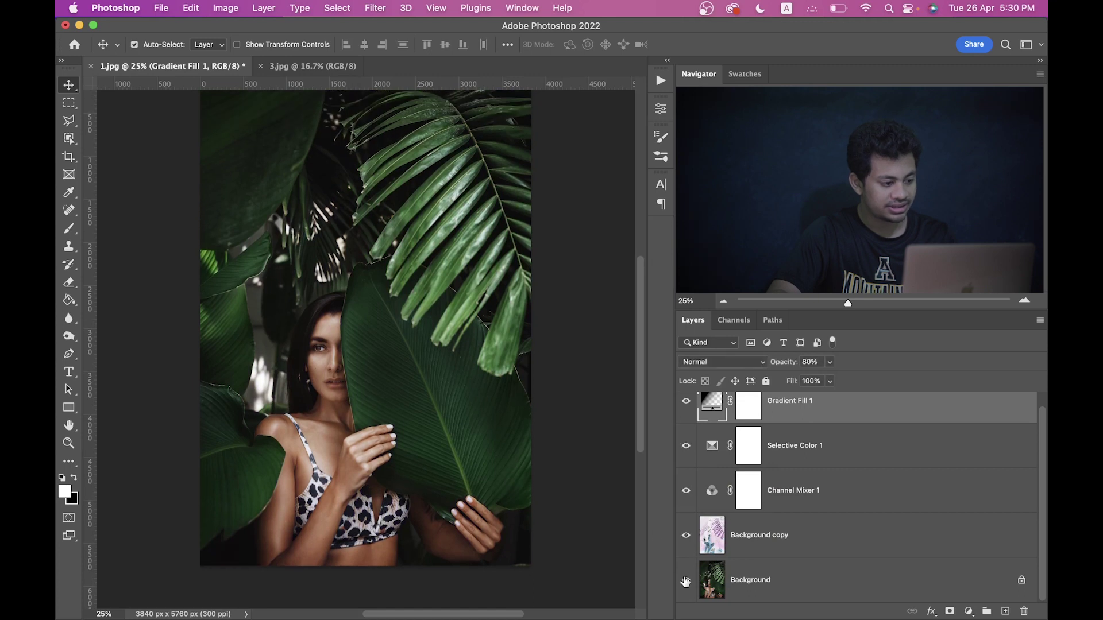
{"action": "left_click", "coordinate": [685, 580], "text": "alt"}
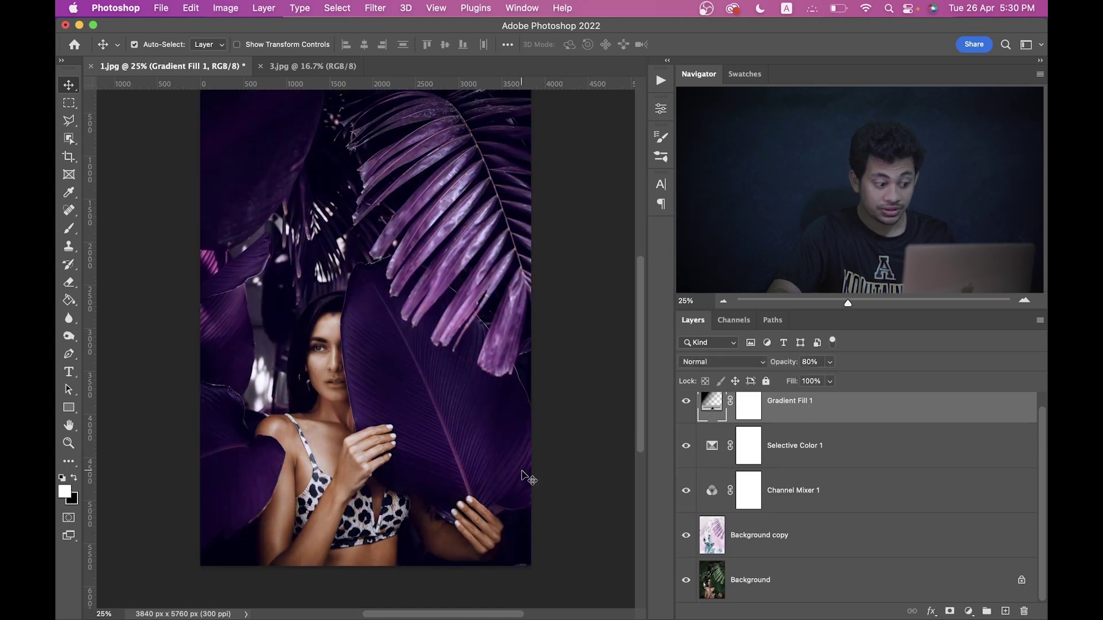
{"action": "scroll", "coordinate": [333, 386], "scroll_direction": "up", "scroll_amount": 8}
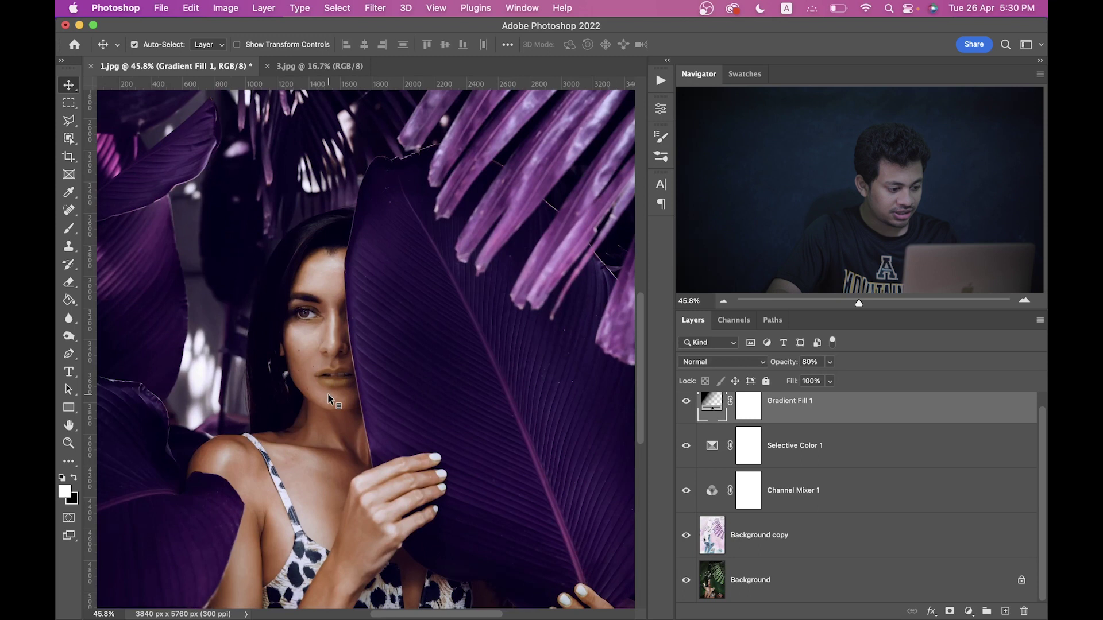
{"action": "scroll", "coordinate": [328, 395], "scroll_direction": "up", "scroll_amount": 4}
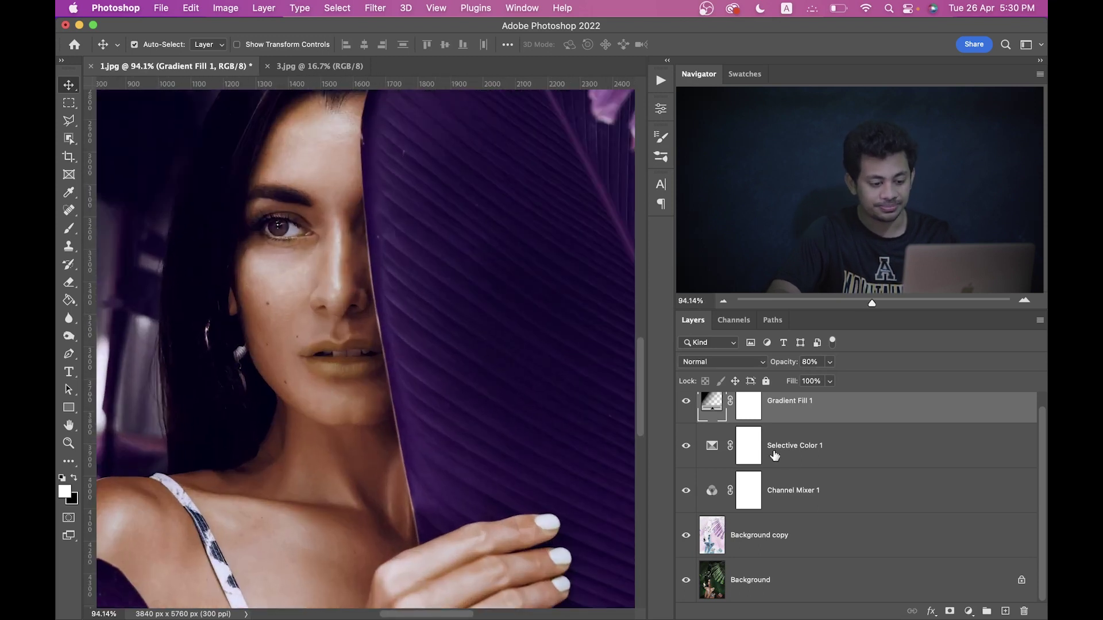
{"action": "scroll", "coordinate": [787, 457], "scroll_direction": "up", "scroll_amount": 1}
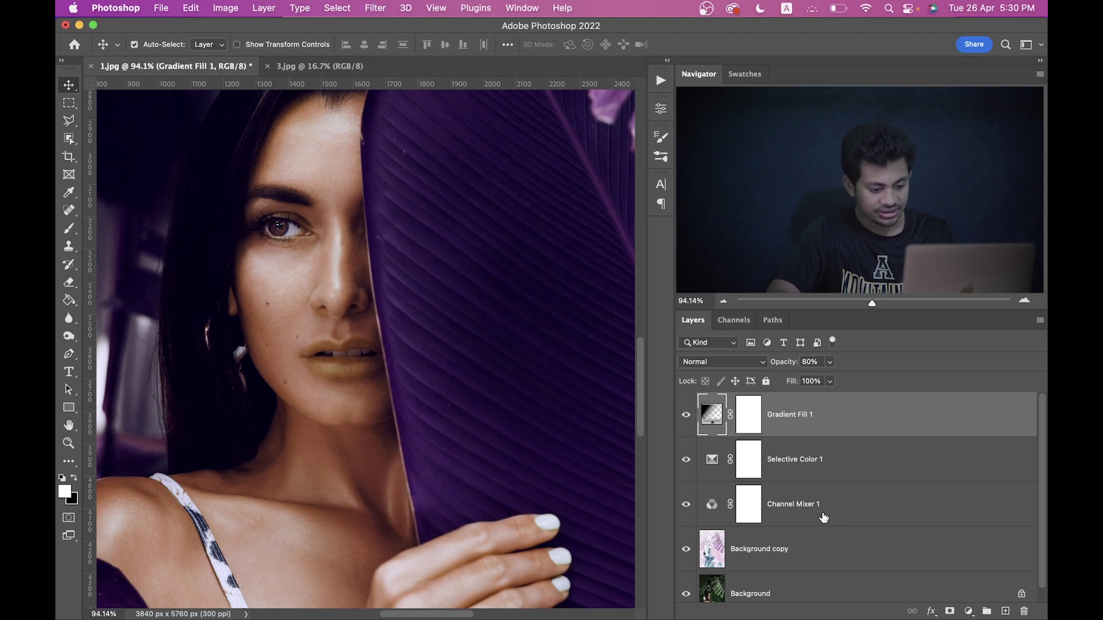
Step: Group Gradient Fill 1, Selective Color 1 and Channel Mixer 1 together
{"action": "left_click", "coordinate": [819, 462]}
{"action": "left_click", "coordinate": [820, 419]}
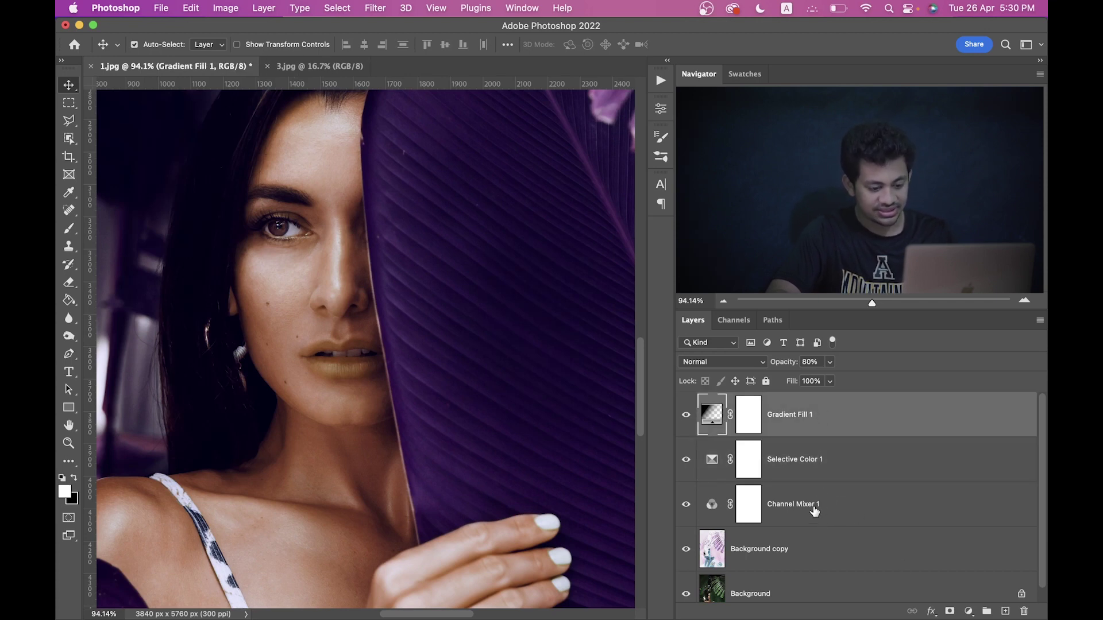
{"action": "left_click", "coordinate": [814, 512], "text": "shift"}
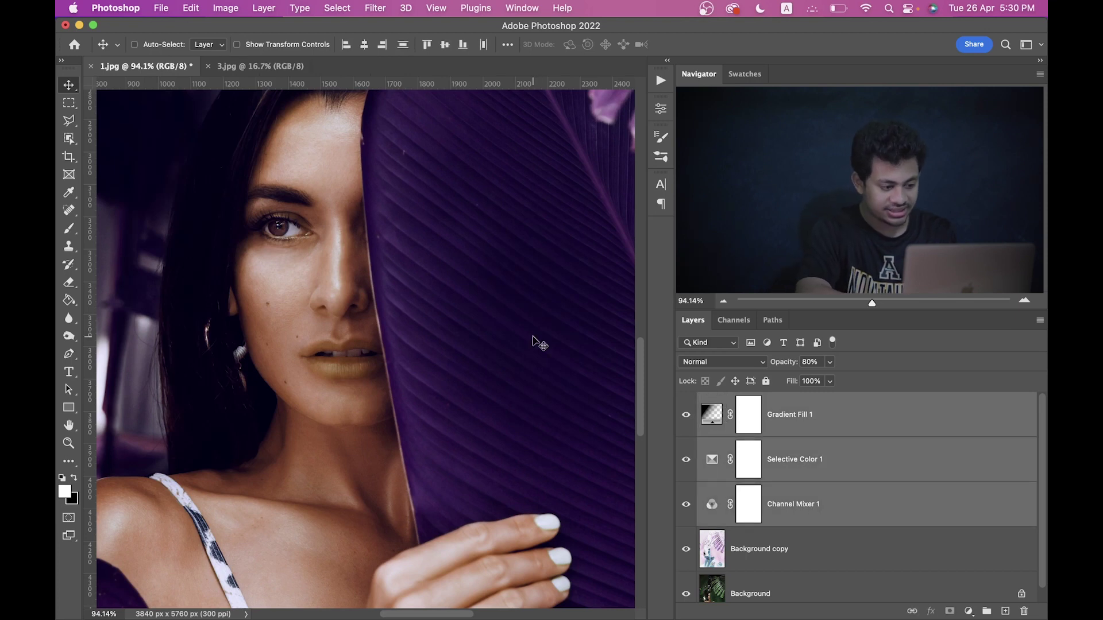
{"action": "key", "text": "super+g"}
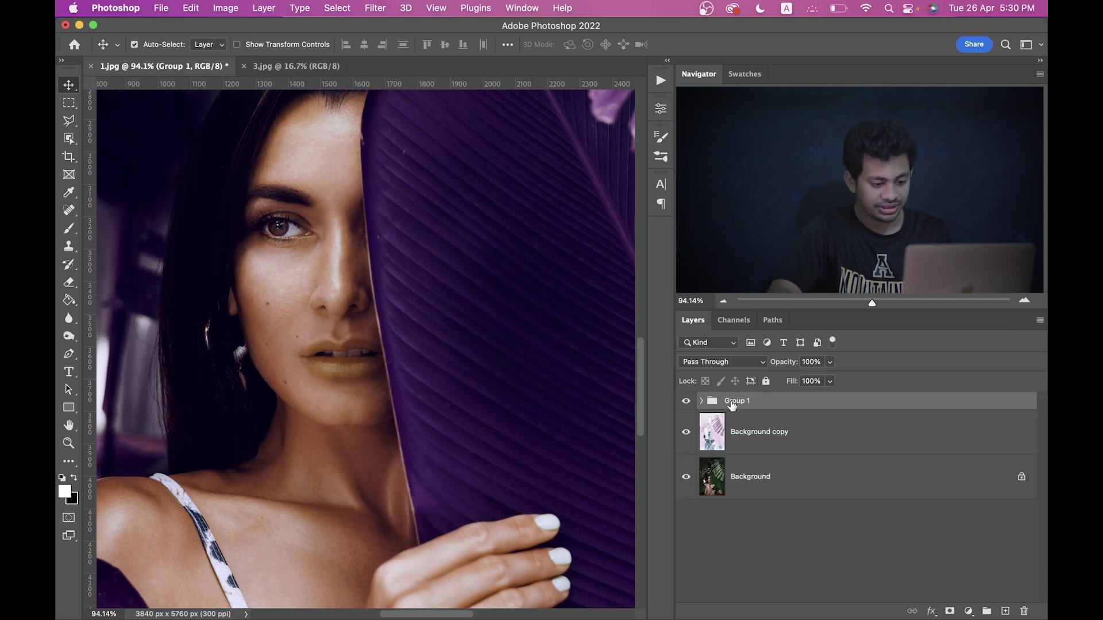
Step: Rename Group 1 to 'Color adjustment'
{"action": "double_click", "coordinate": [733, 401]}
{"action": "type", "text": "Color adjustment"}
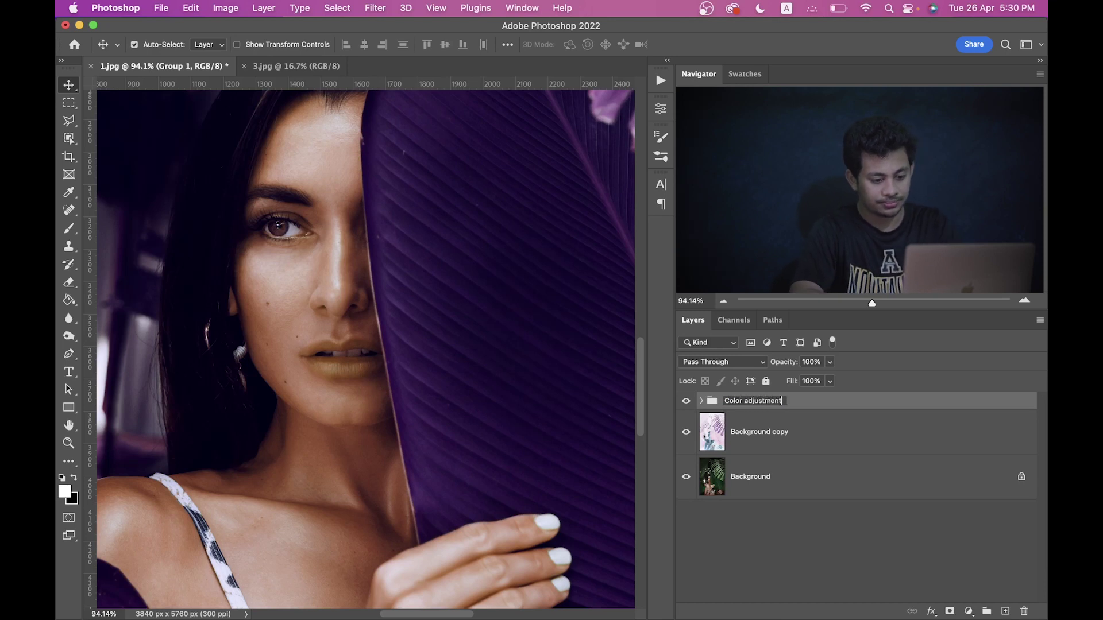
{"action": "key", "text": "Return"}
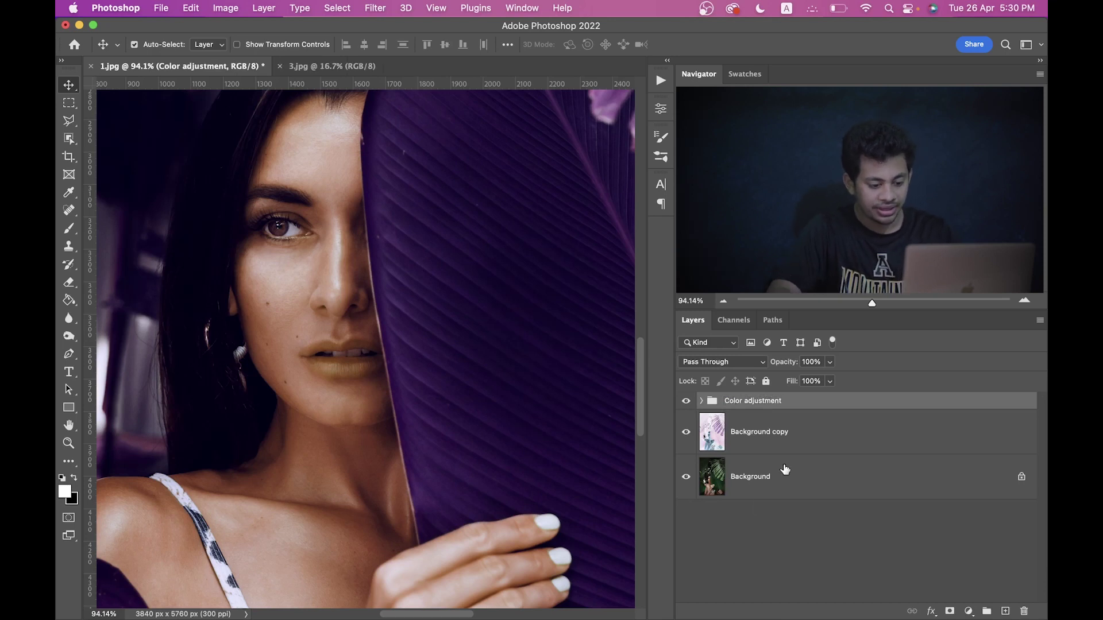
{"action": "left_click", "coordinate": [785, 469]}
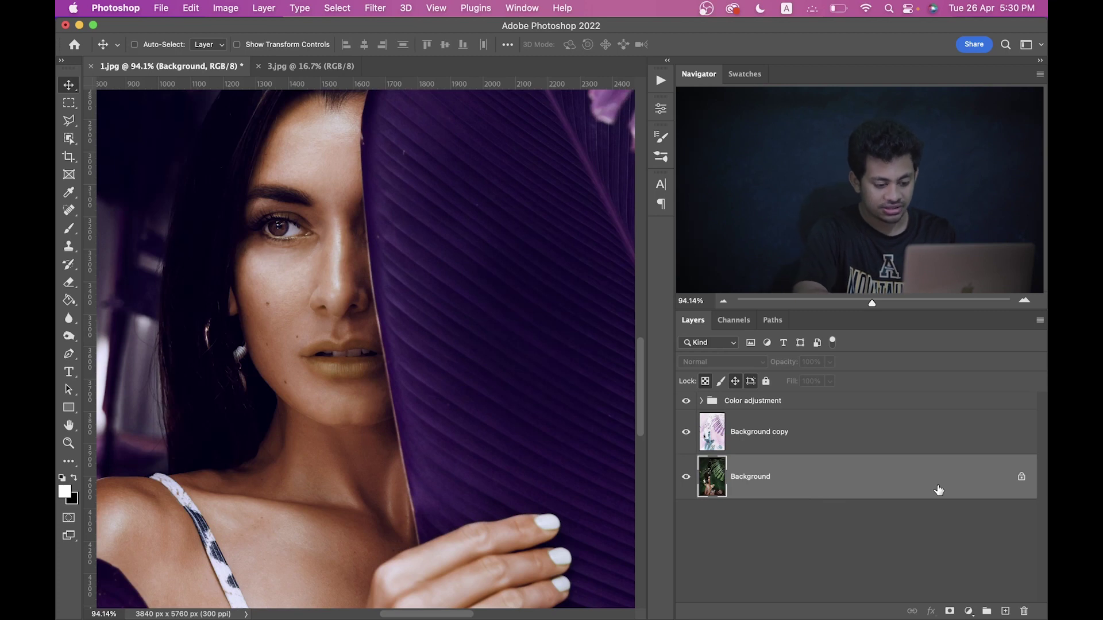
Step: Duplicate Background as Background copy 2 and move it to the top of the stack
{"action": "key", "text": "super+j"}
{"action": "left_click_drag", "start_coordinate": [923, 492], "coordinate": [755, 396]}
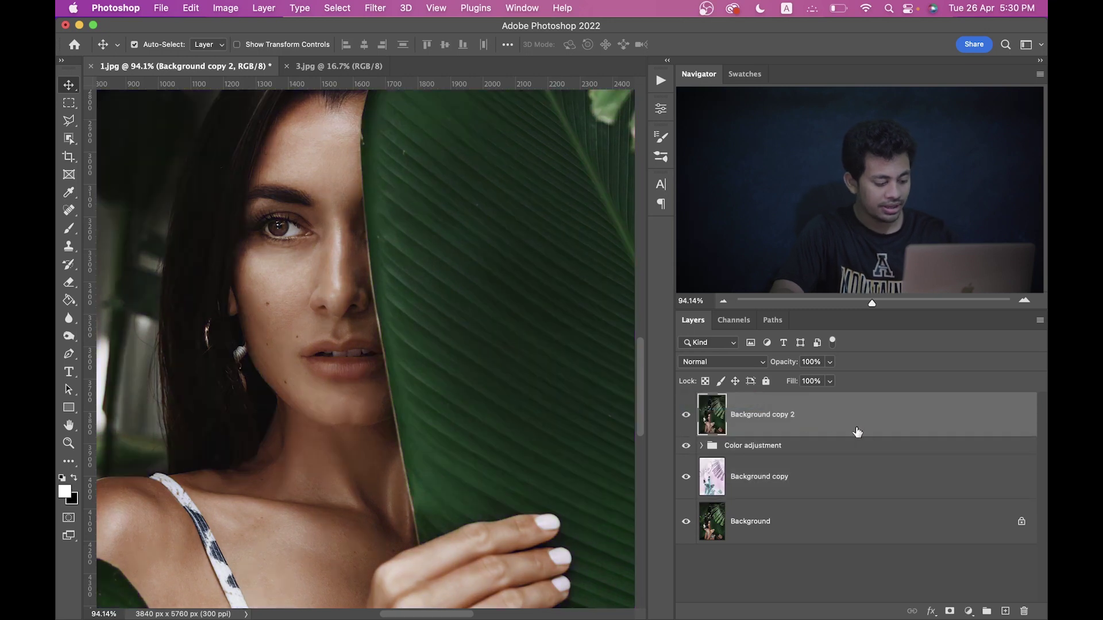
{"action": "key", "text": "super+0"}
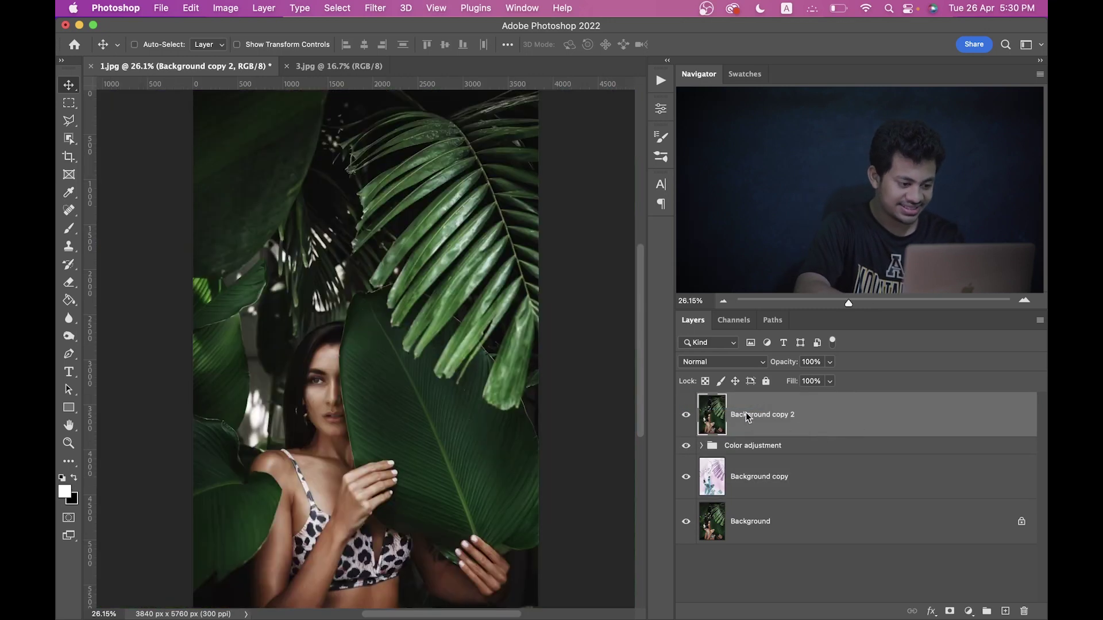
{"action": "left_click", "coordinate": [685, 415]}
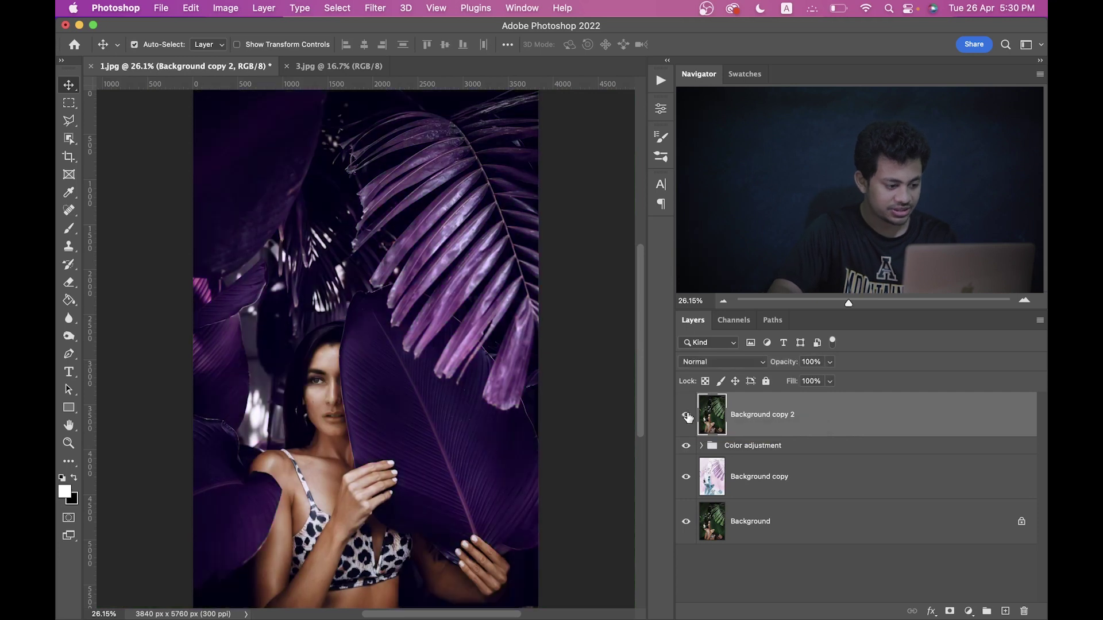
{"action": "left_click", "coordinate": [686, 416]}
{"action": "key", "text": "super+equal"}
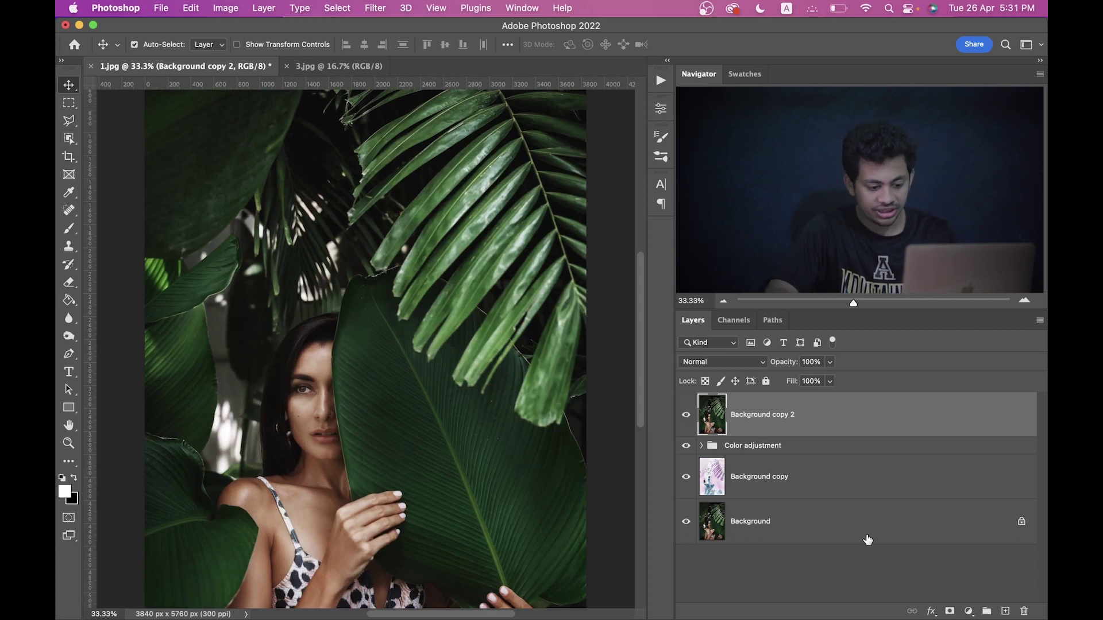
Step: Give Background copy 2 a black layer mask and size the brush for the lips
{"action": "left_click", "coordinate": [951, 612], "text": "alt"}
{"action": "key", "text": "super+plus"}
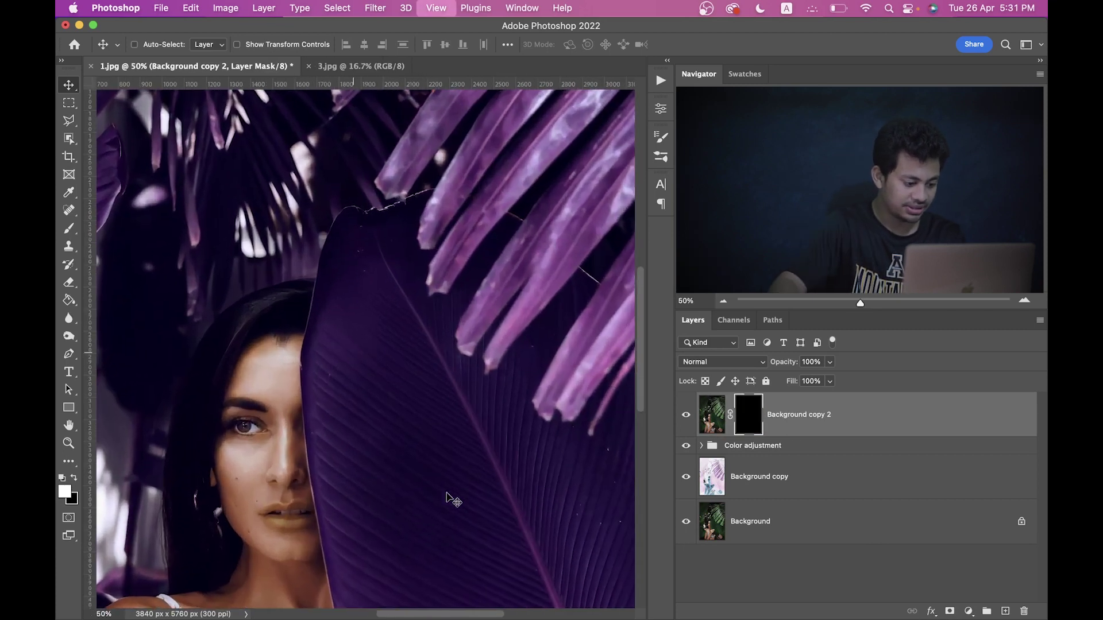
{"action": "key", "text": "super+plus"}
{"action": "key", "text": "b"}
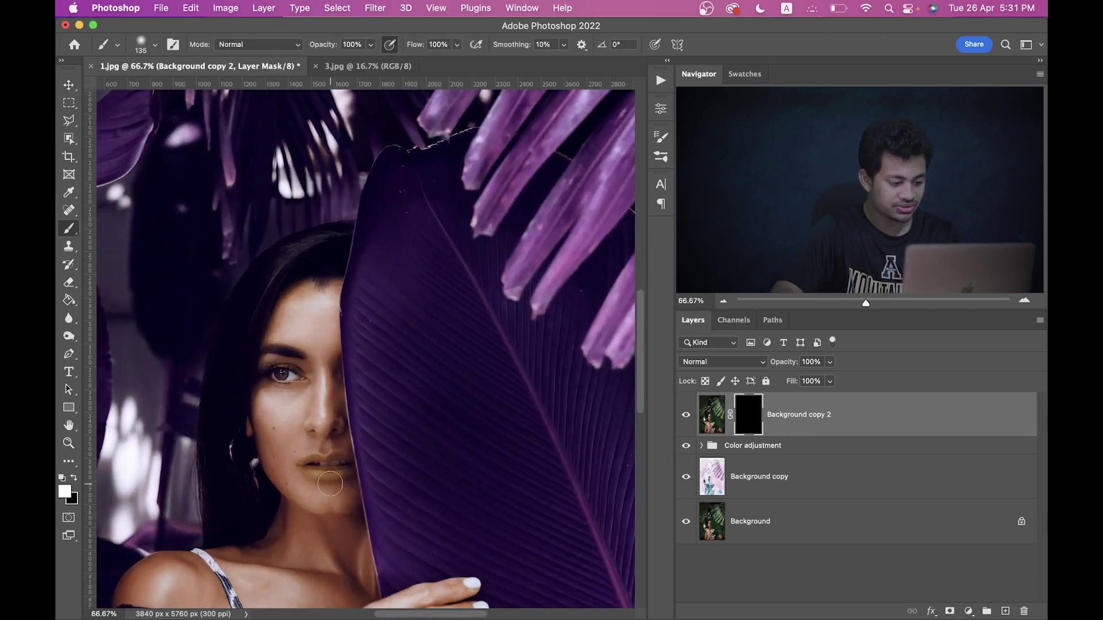
{"action": "scroll", "coordinate": [329, 484], "scroll_direction": "up", "scroll_amount": 3}
{"action": "mouse_move", "coordinate": [350, 466]}
{"action": "left_mouse_down"}
{"action": "mouse_move", "coordinate": [396, 467]}
{"action": "mouse_move", "coordinate": [371, 479]}
{"action": "mouse_move", "coordinate": [307, 473]}
{"action": "mouse_move", "coordinate": [410, 464]}
{"action": "mouse_move", "coordinate": [390, 443]}
{"action": "mouse_move", "coordinate": [335, 432]}
{"action": "mouse_move", "coordinate": [279, 440]}
{"action": "mouse_move", "coordinate": [277, 451]}
{"action": "mouse_move", "coordinate": [351, 474]}
{"action": "mouse_move", "coordinate": [395, 455]}
{"action": "mouse_move", "coordinate": [433, 443]}
{"action": "left_mouse_up"}
{"action": "scroll", "coordinate": [341, 466], "scroll_direction": "up", "scroll_amount": 4}
Step: Paint white on the mask over the lips to restore their natural colour
{"action": "key", "text": "x"}
{"action": "key", "text": "x"}
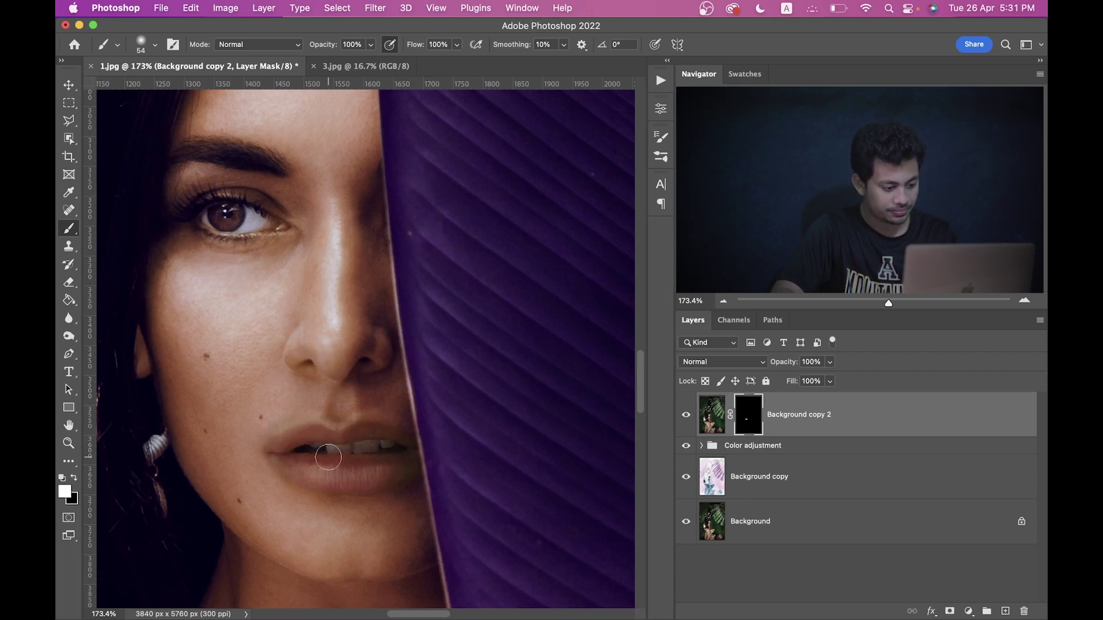
{"action": "mouse_move", "coordinate": [328, 458]}
{"action": "left_mouse_down"}
{"action": "mouse_move", "coordinate": [389, 467]}
{"action": "mouse_move", "coordinate": [388, 444]}
{"action": "mouse_move", "coordinate": [307, 440]}
{"action": "left_mouse_up"}
{"action": "key", "text": "super+0"}
{"action": "scroll", "coordinate": [340, 438], "scroll_direction": "up", "scroll_amount": 5}
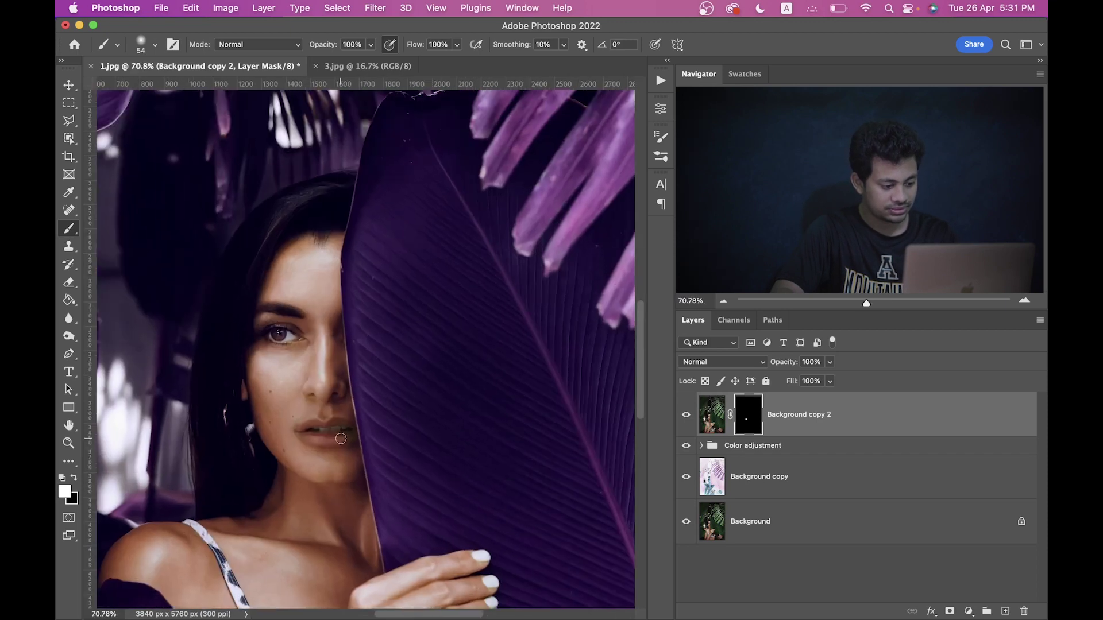
{"action": "scroll", "coordinate": [344, 428], "scroll_direction": "down", "scroll_amount": 8}
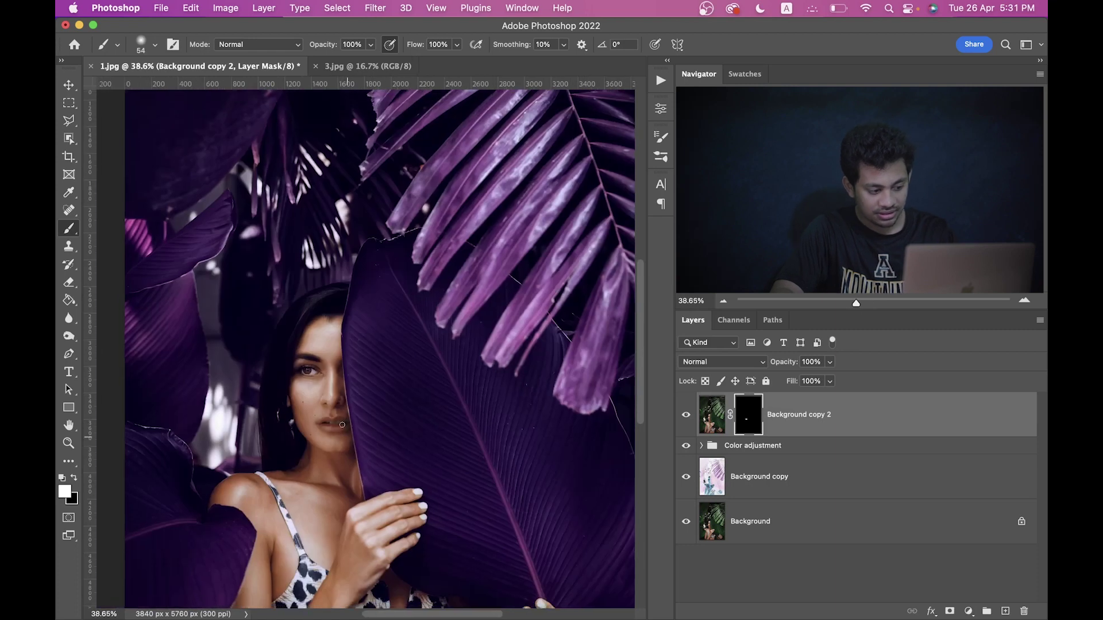
{"action": "scroll", "coordinate": [340, 414], "scroll_direction": "up", "scroll_amount": 1}
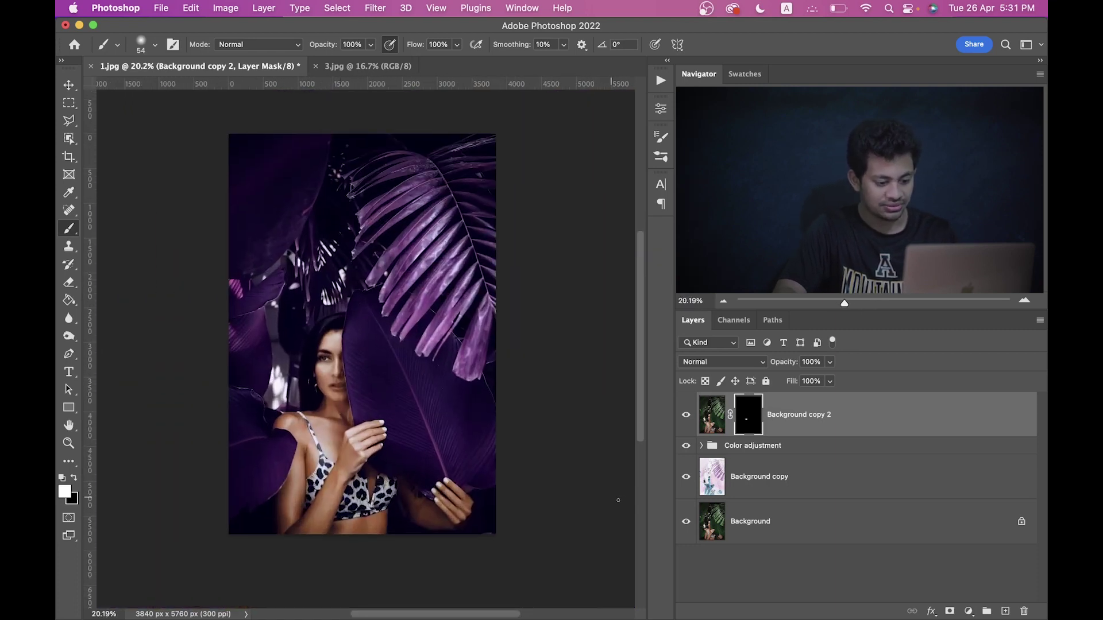
Step: Rename the Background copy 2 layer to 'Lips'
{"action": "double_click", "coordinate": [804, 415]}
{"action": "type", "text": "Lips"}
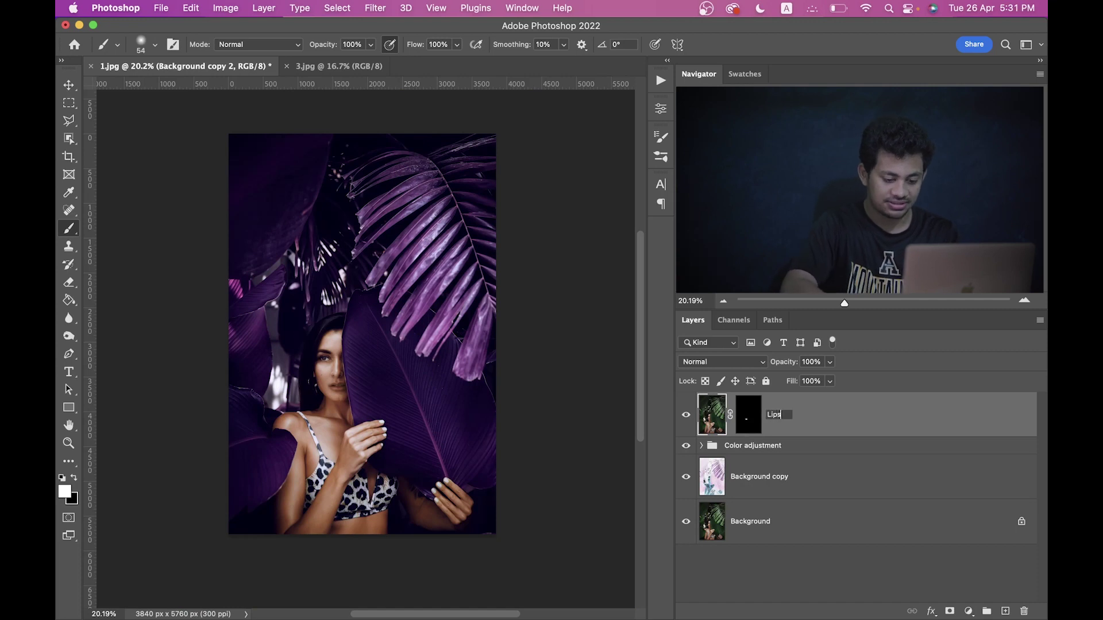
{"action": "key", "text": "Return"}
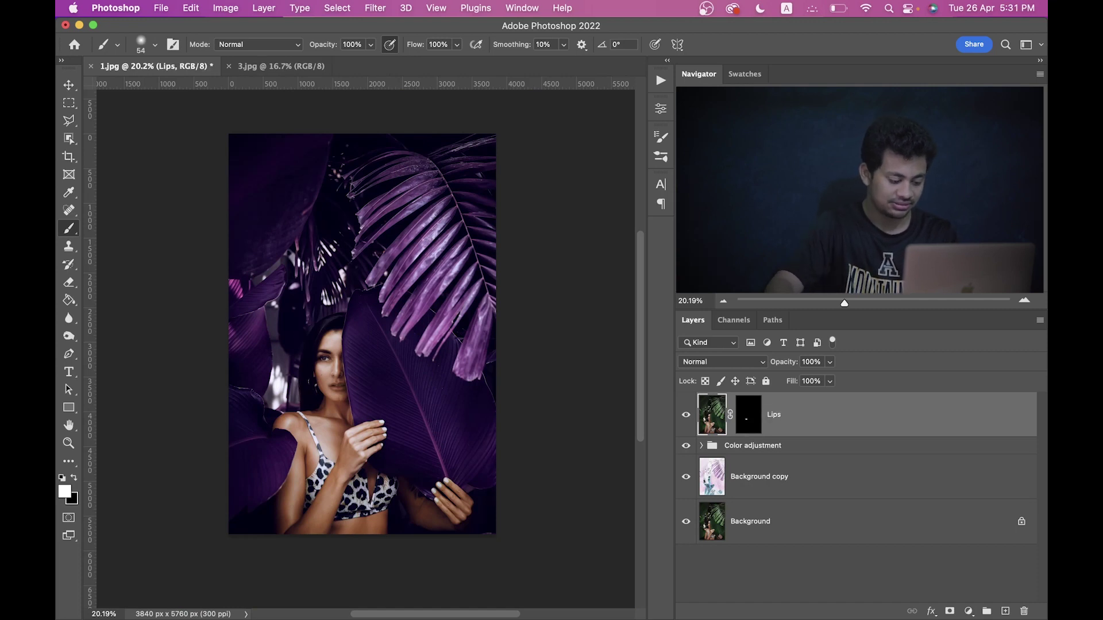
Step: Toggle the Background-only view to compare the original green photo with the purple grade
{"action": "left_click", "coordinate": [688, 523], "text": "alt"}
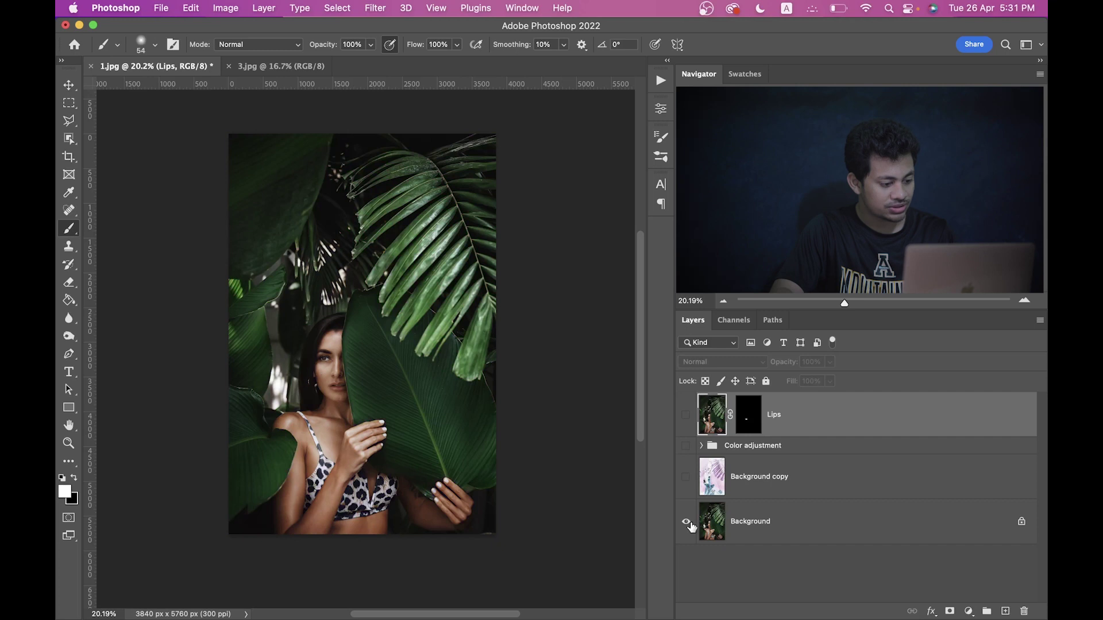
{"action": "left_click", "coordinate": [687, 523], "text": "alt"}
{"action": "left_click", "coordinate": [687, 523], "text": "alt"}
{"action": "left_click", "coordinate": [687, 522], "text": "alt"}
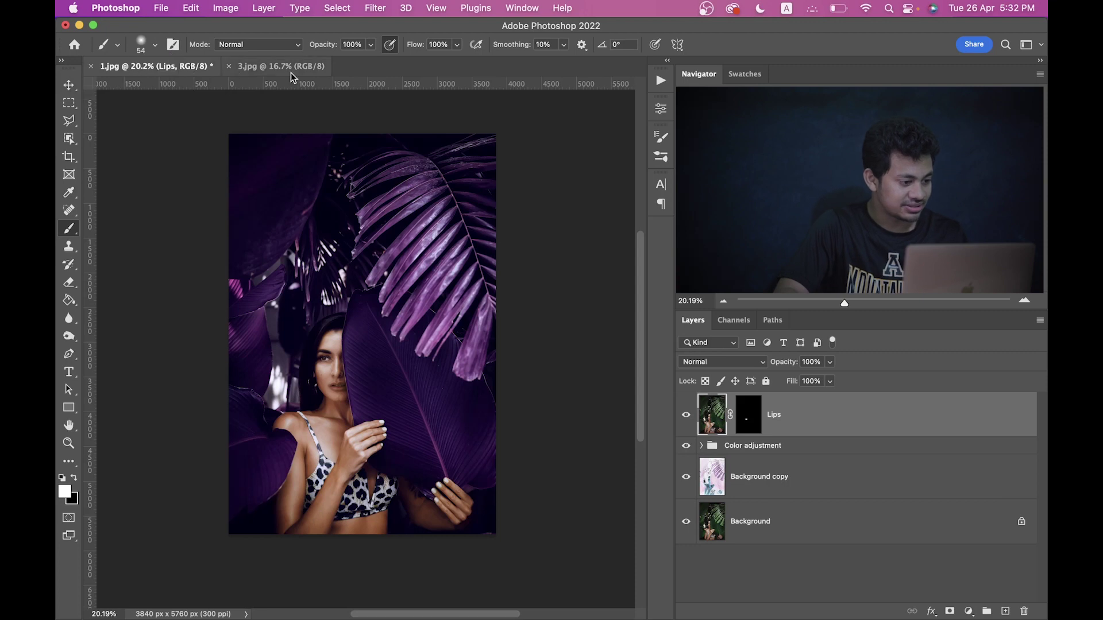
Step: Switch to 3.jpg and play the Purple - Farzzology action from the Actions panel
{"action": "left_click", "coordinate": [291, 66]}
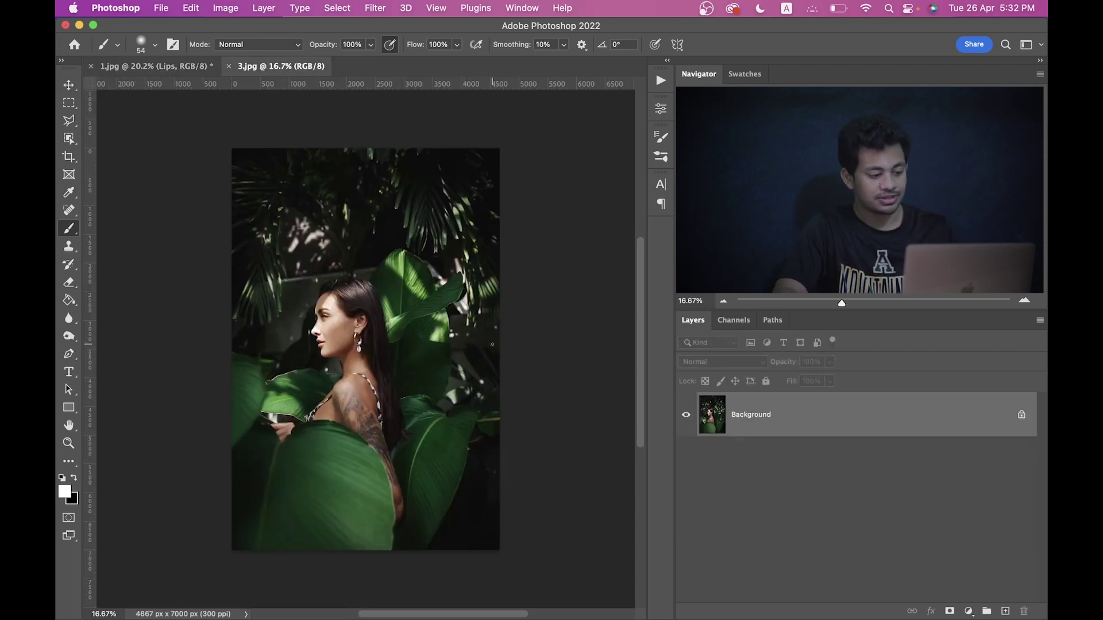
{"action": "left_click", "coordinate": [665, 85]}
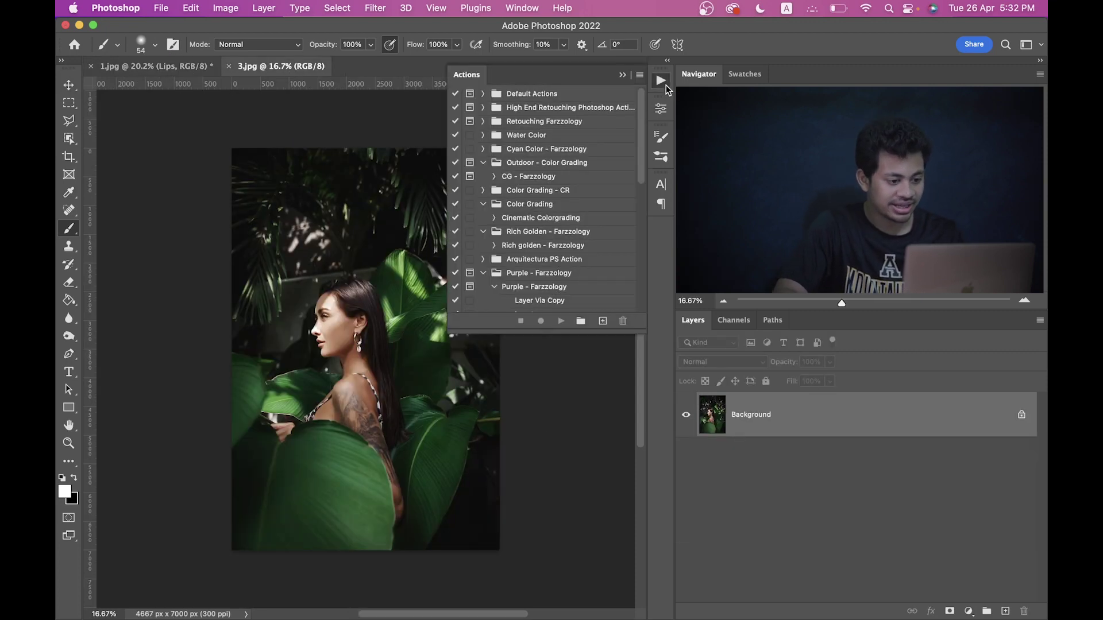
{"action": "scroll", "coordinate": [603, 170], "scroll_direction": "down", "scroll_amount": 2}
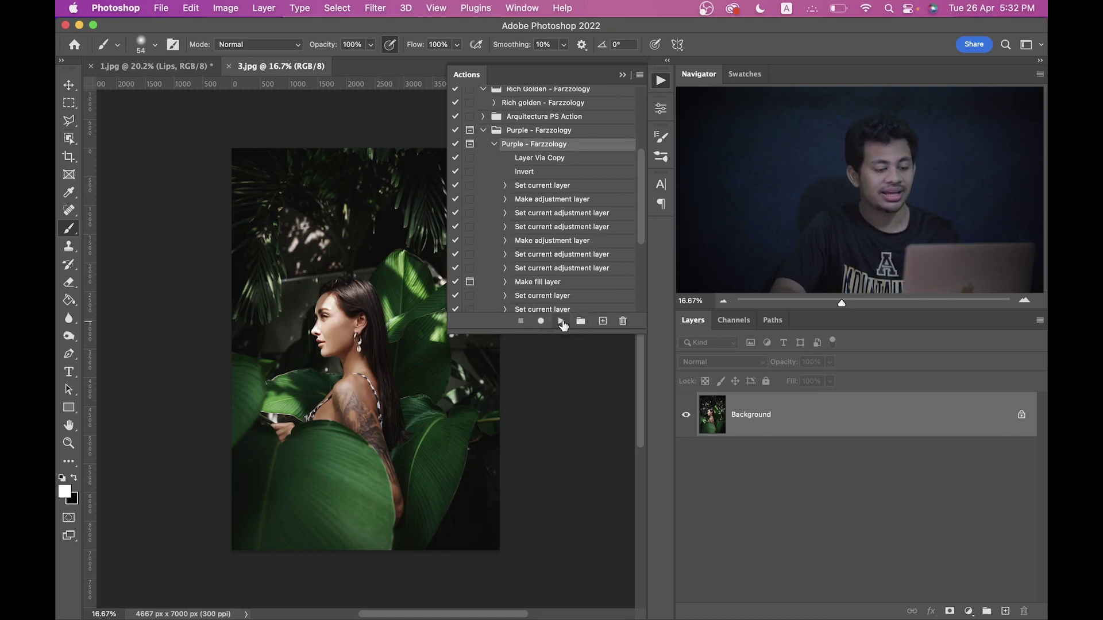
{"action": "left_click", "coordinate": [562, 322]}
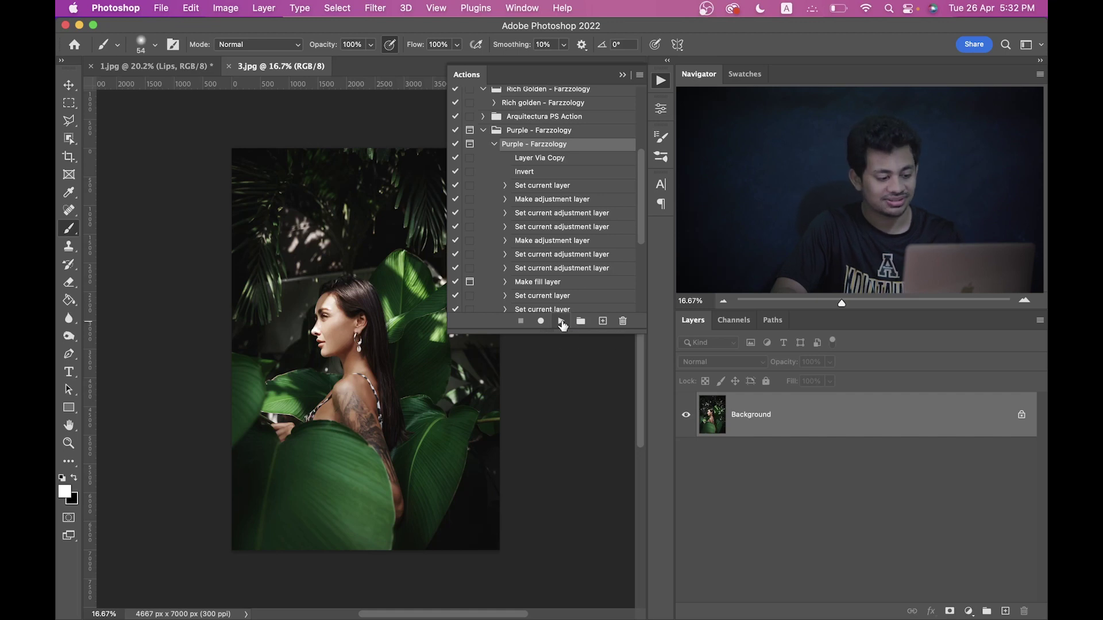
Step: Confirm the action's New Layer and Gradient Fill dialogs so the action completes
{"action": "left_click", "coordinate": [612, 378]}
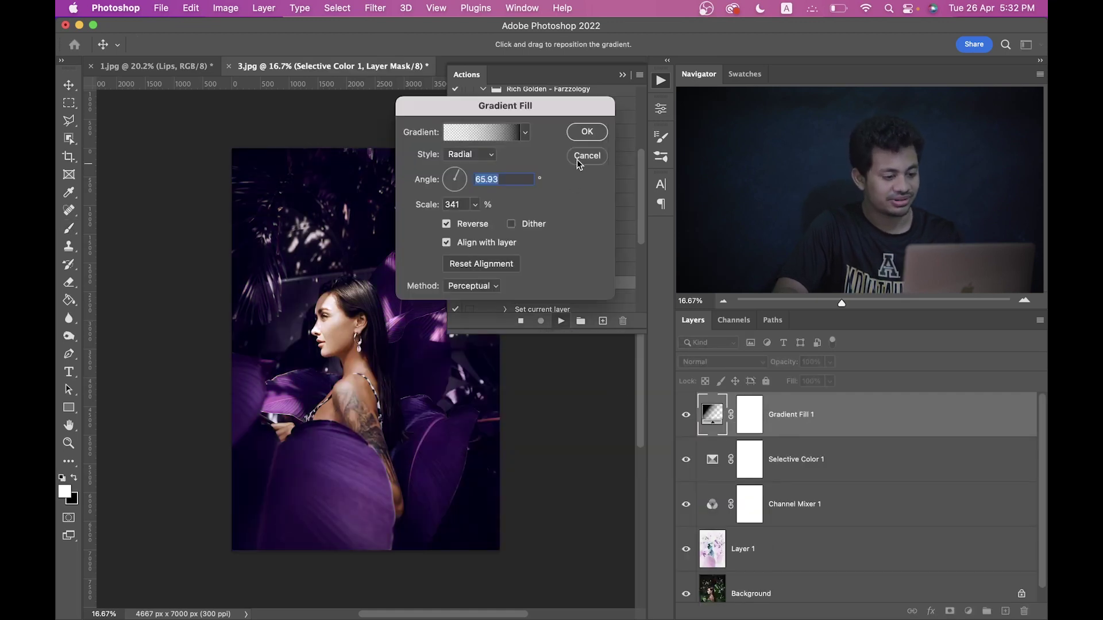
{"action": "left_click", "coordinate": [586, 132]}
{"action": "left_click", "coordinate": [661, 80]}
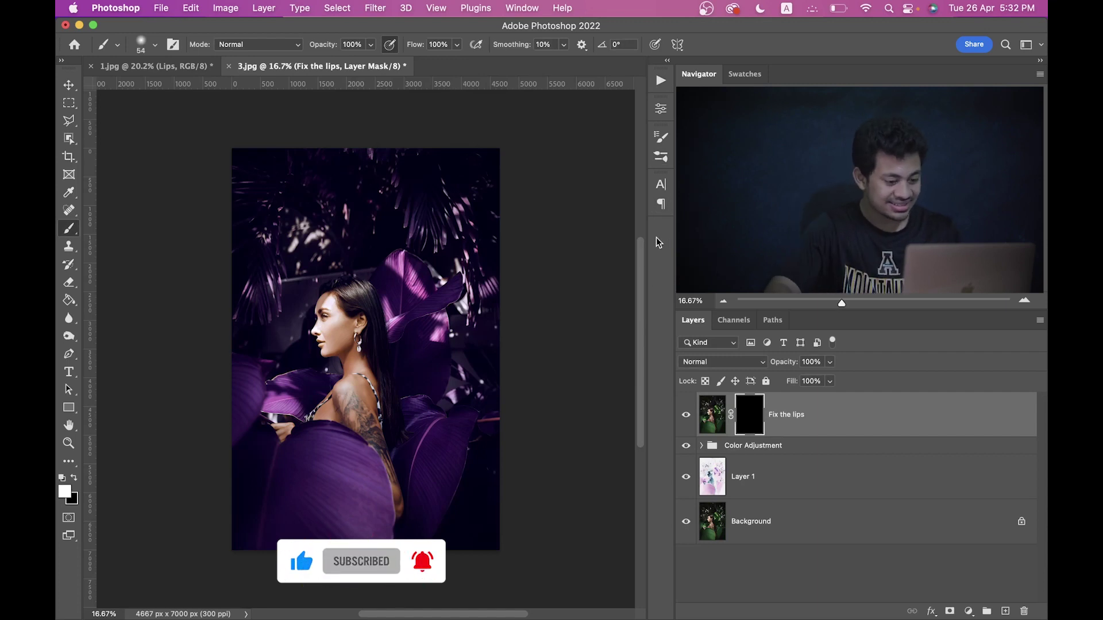
Step: Toggle between the original green 3.jpg and its purple grade, ending on the graded result
{"action": "left_click", "coordinate": [687, 523], "text": "alt"}
{"action": "left_click", "coordinate": [687, 522], "text": "alt"}
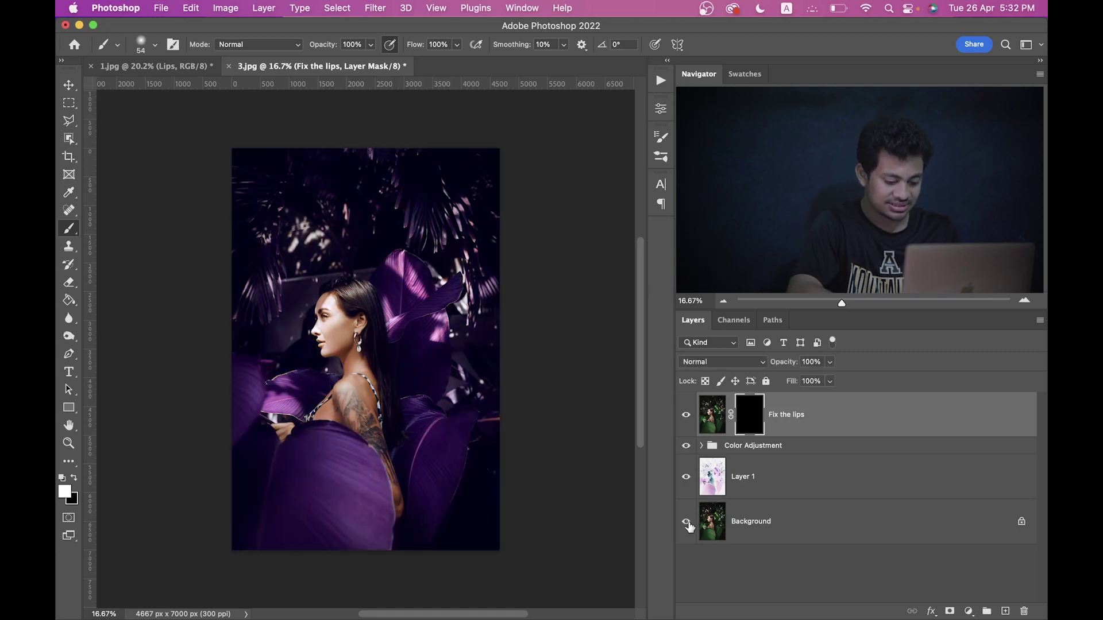
{"action": "scroll", "coordinate": [688, 523], "scroll_direction": "up", "scroll_amount": 2}
{"action": "left_click", "coordinate": [687, 522], "text": "alt"}
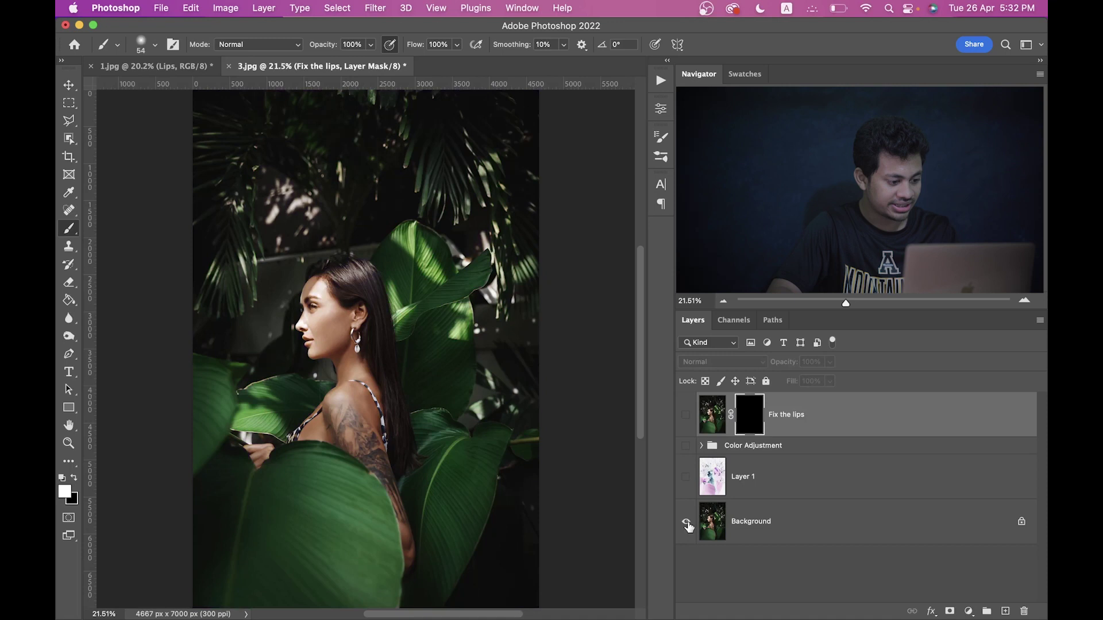
{"action": "left_click", "coordinate": [686, 522], "text": "alt"}
{"action": "left_click", "coordinate": [687, 523], "text": "alt"}
{"action": "left_click", "coordinate": [687, 523], "text": "alt"}
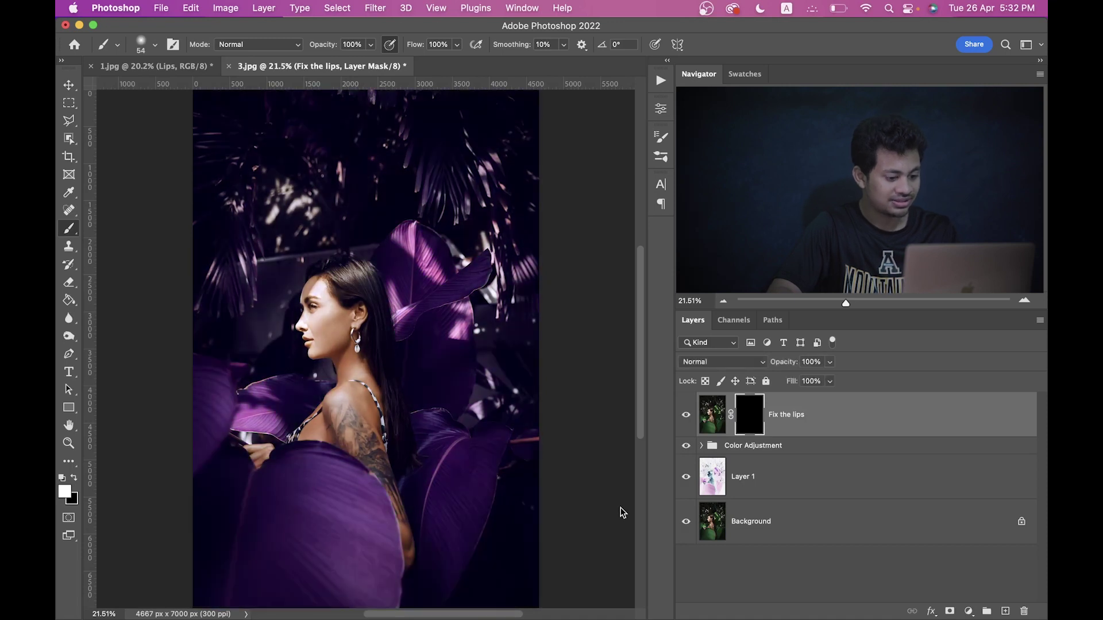